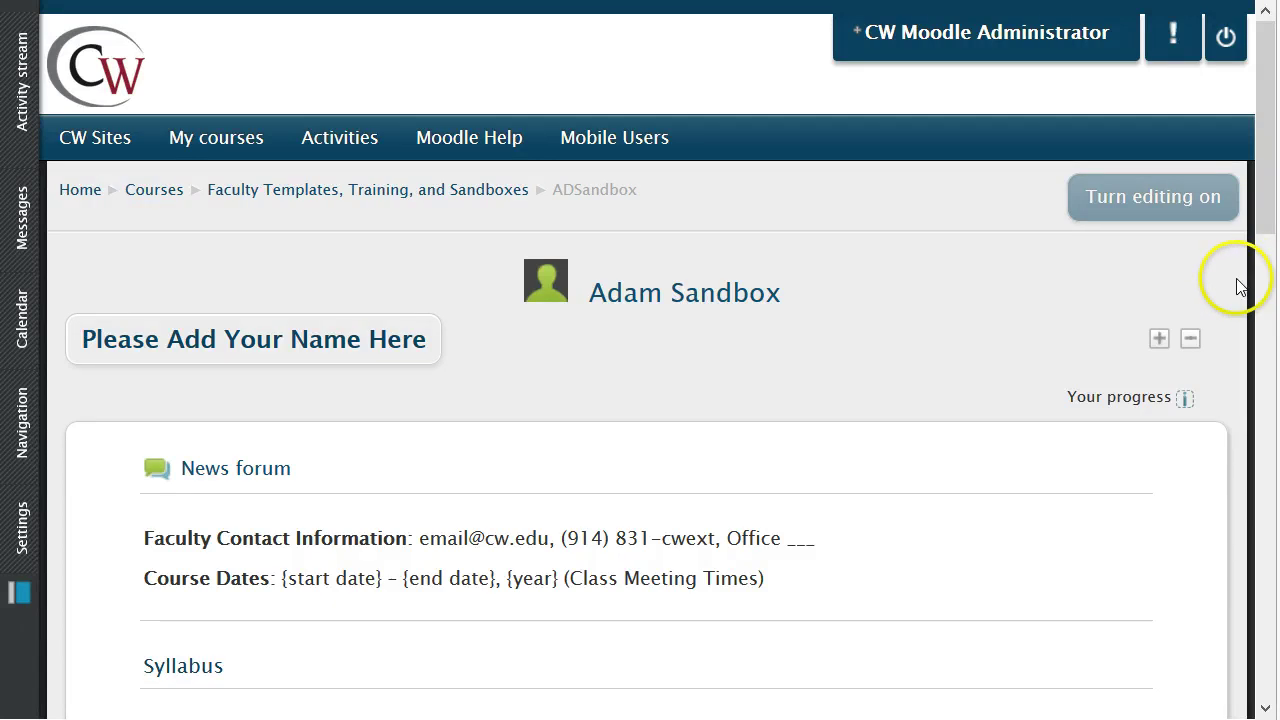
Step: Turn course editing on, expand Week 1, and bring up its add activity or resource list
left_click(1183, 213)
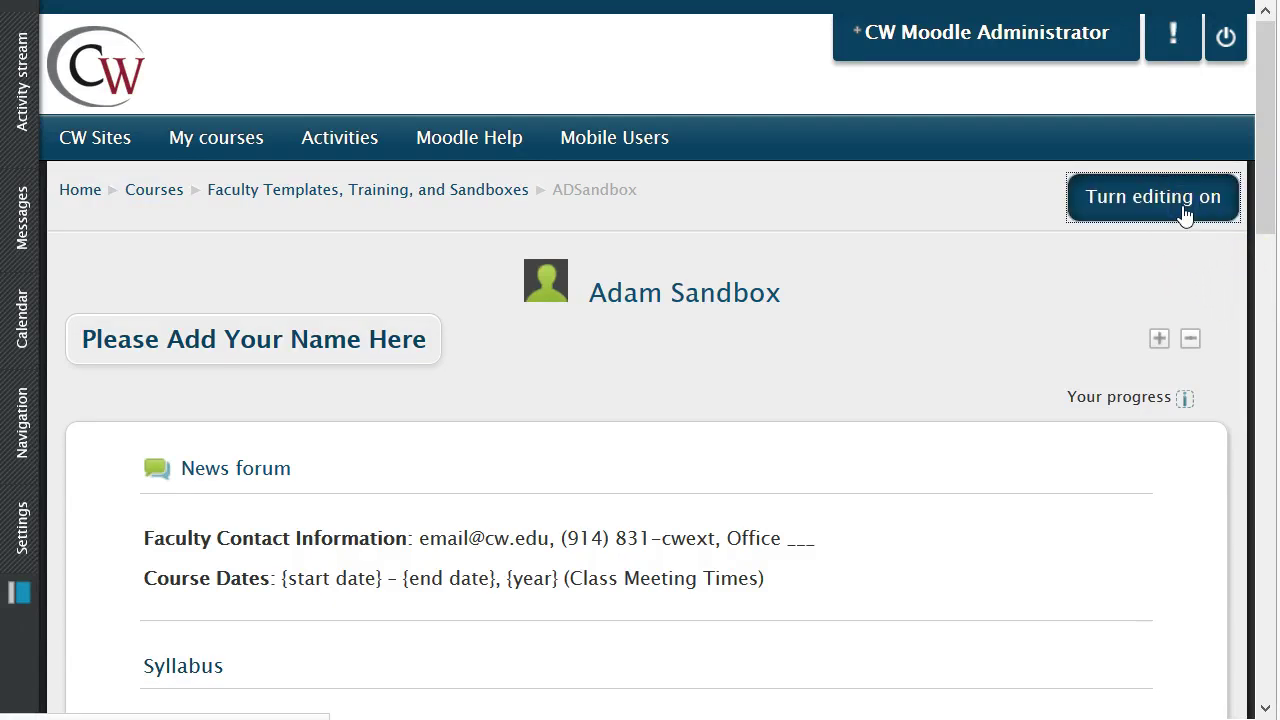
left_click(1163, 222)
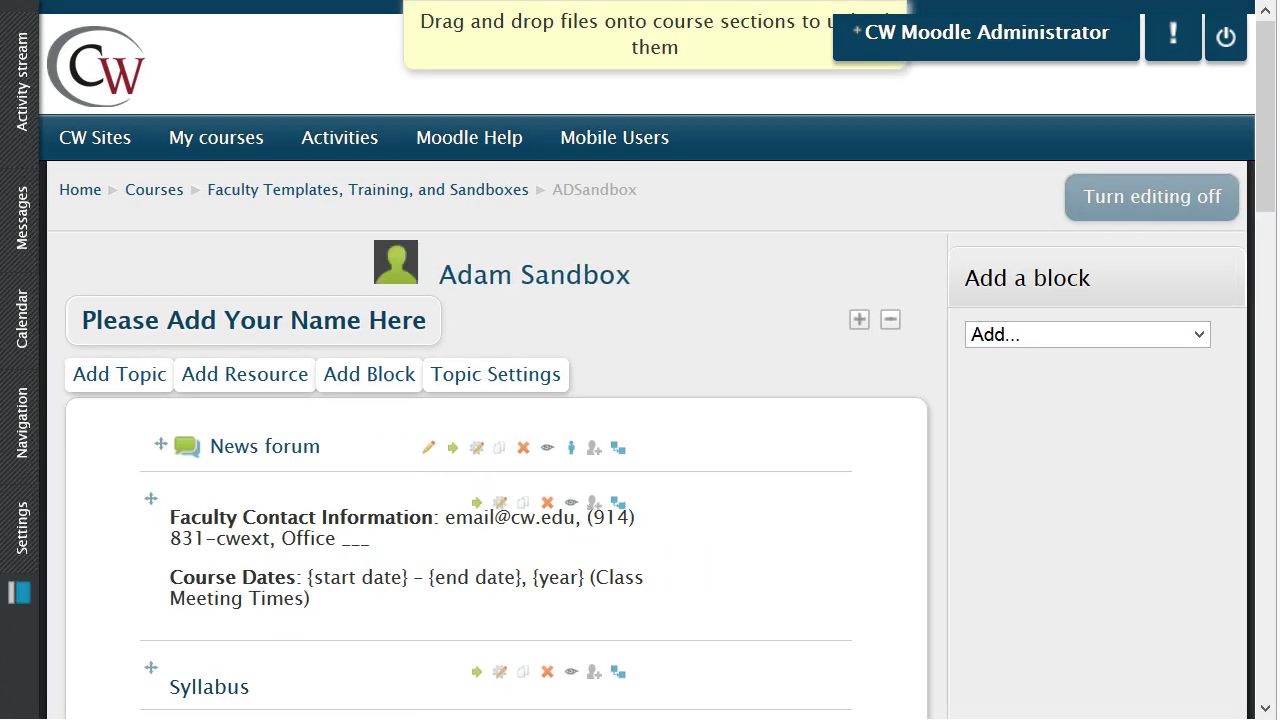
left_click_drag(1264, 200, 1272, 276)
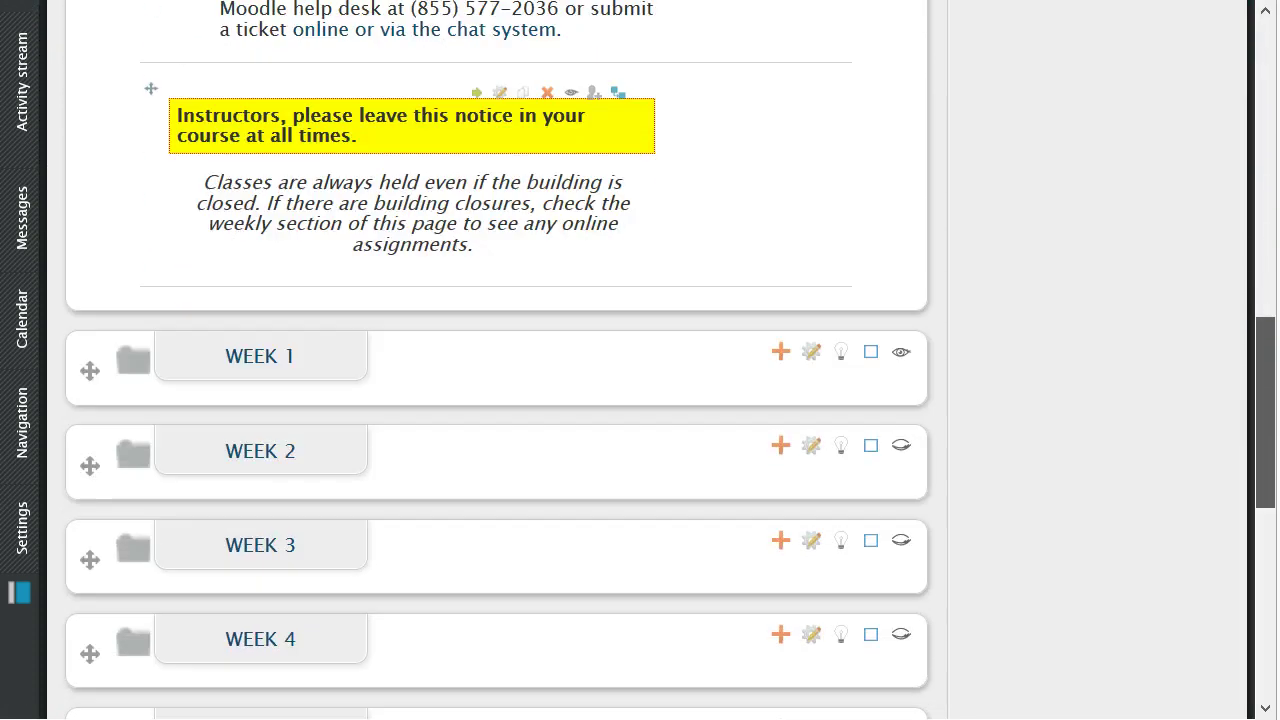
left_click_drag(1272, 276, 1274, 586)
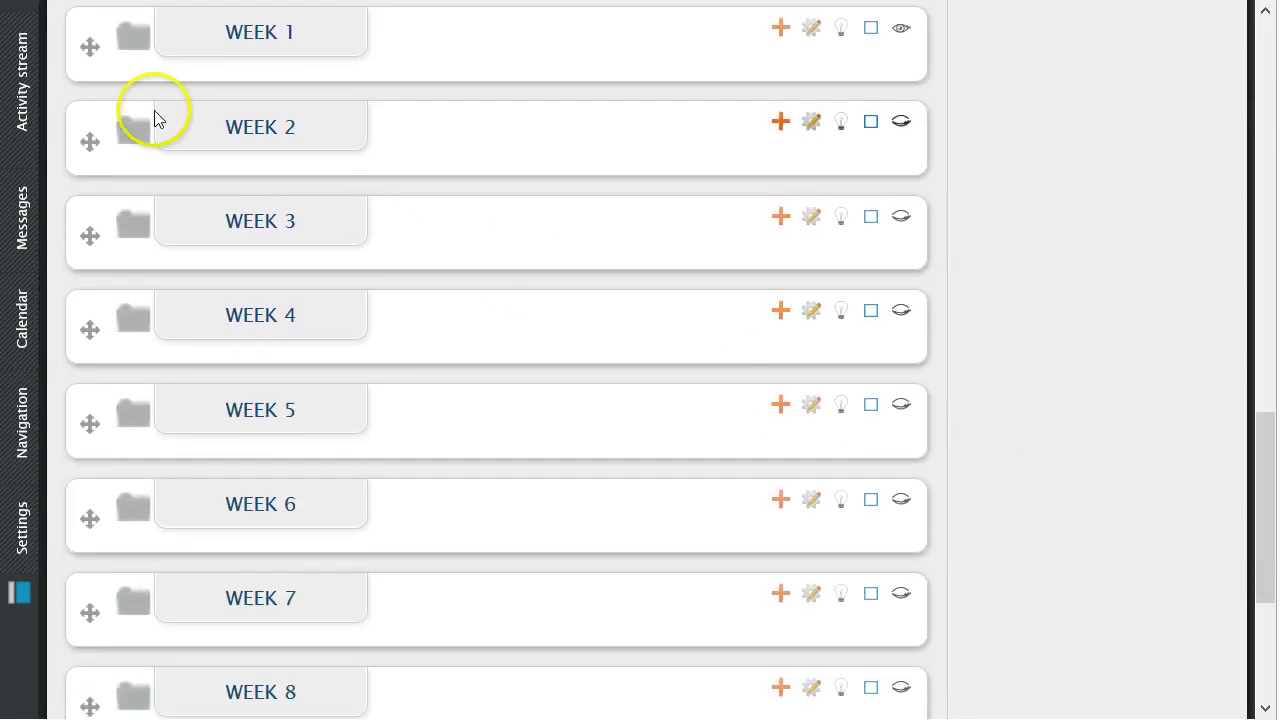
left_click(127, 44)
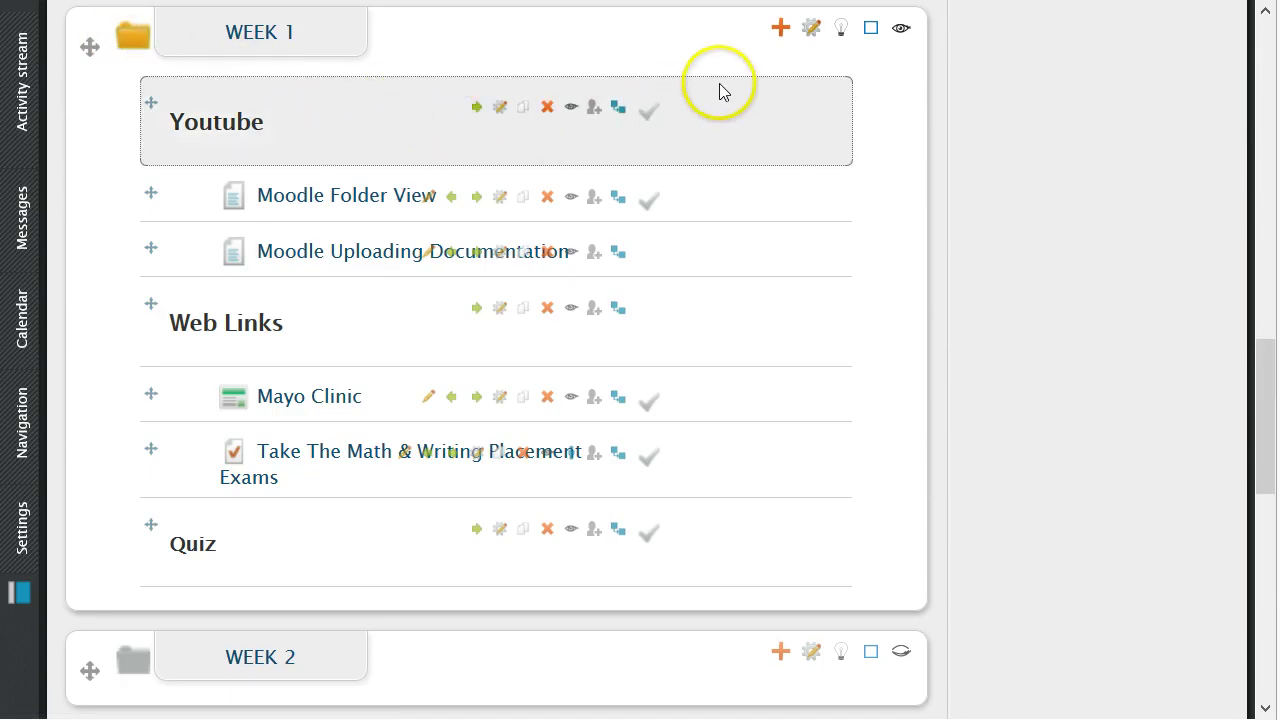
left_click(781, 30)
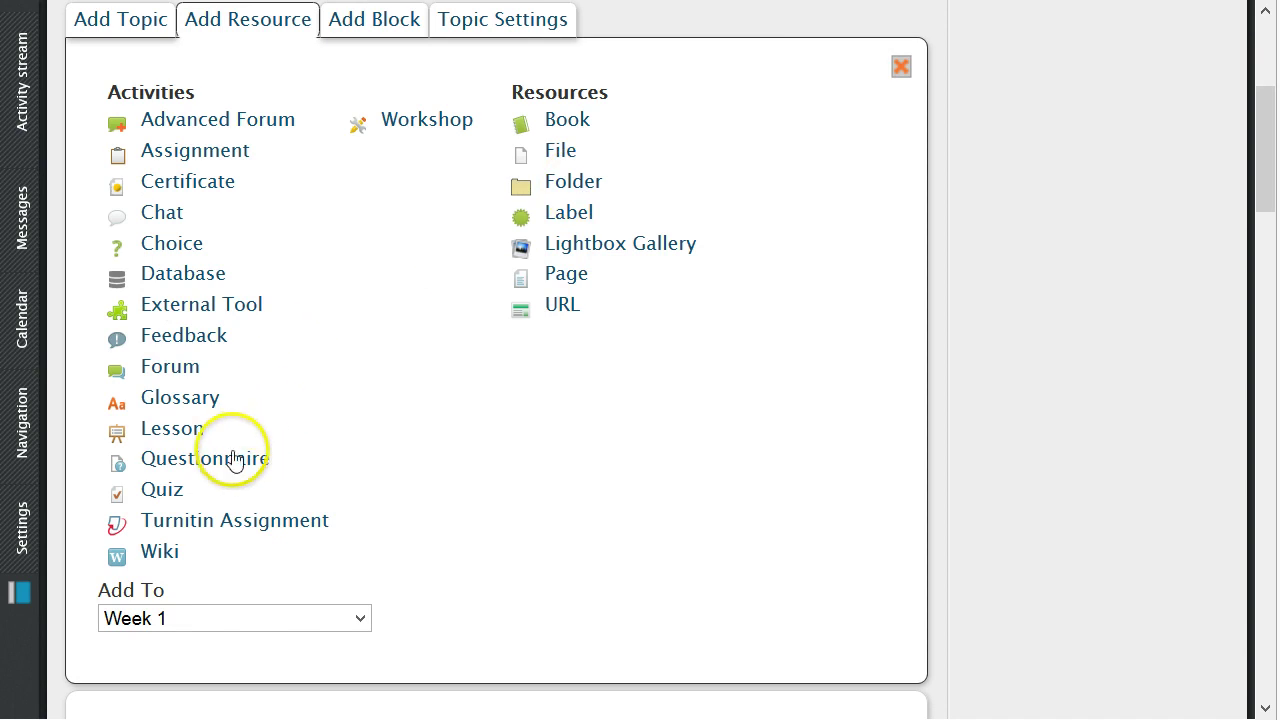
Step: Choose Quiz from the Activities list to start a new quiz in Week 1
left_click(168, 490)
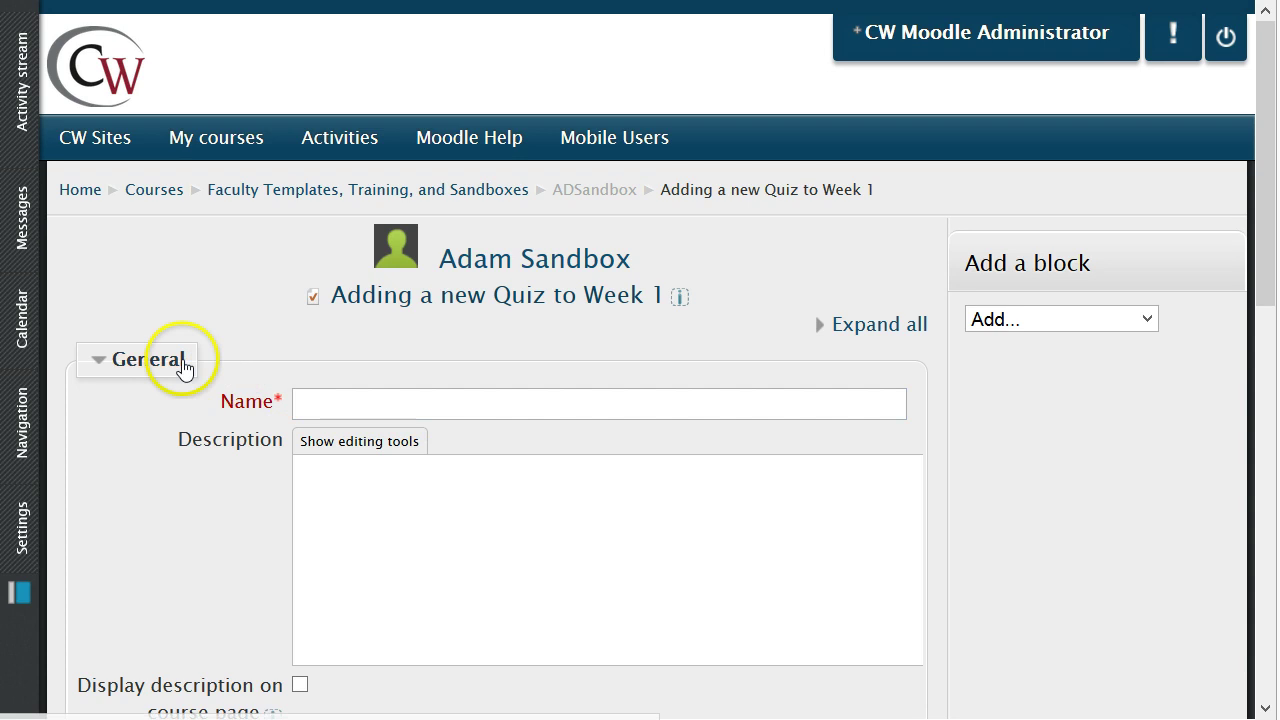
Step: Name the quiz 'Quiz 1' with description 'Chapter 1 and 2 will be covered in this quiz'
left_click(366, 403)
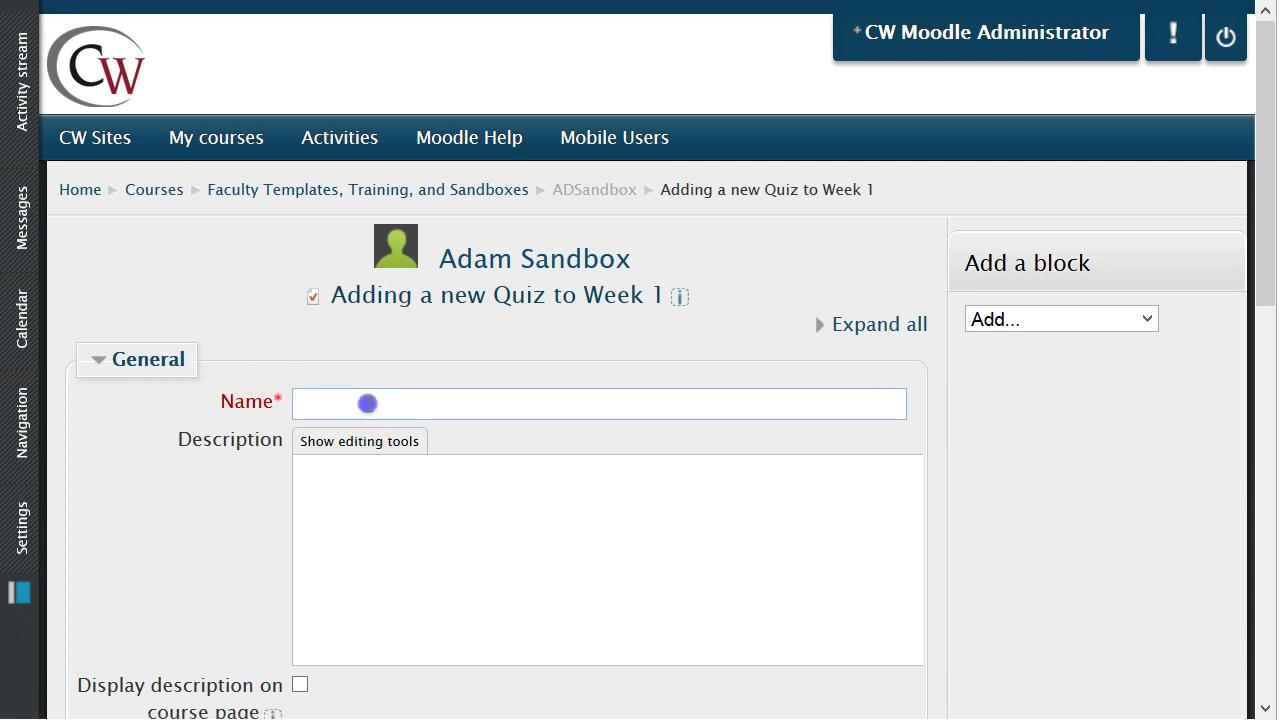
type("Quiz 1")
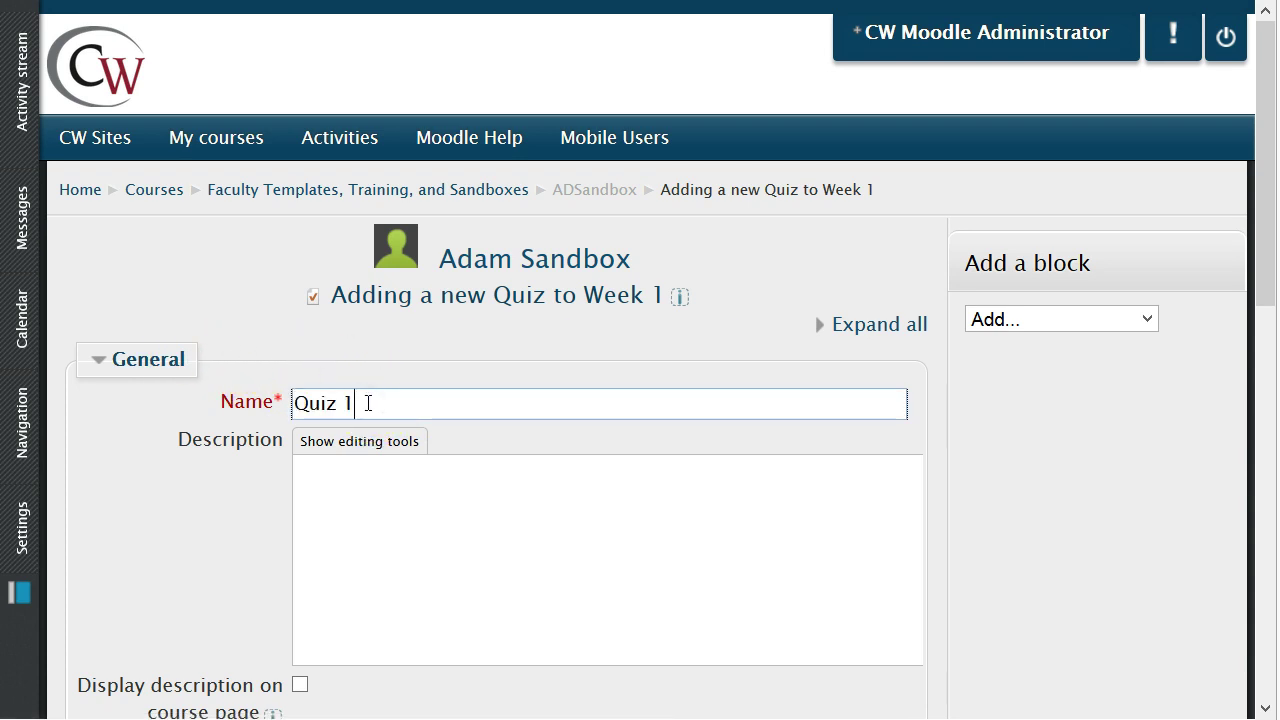
left_click(363, 504)
type("Ch")
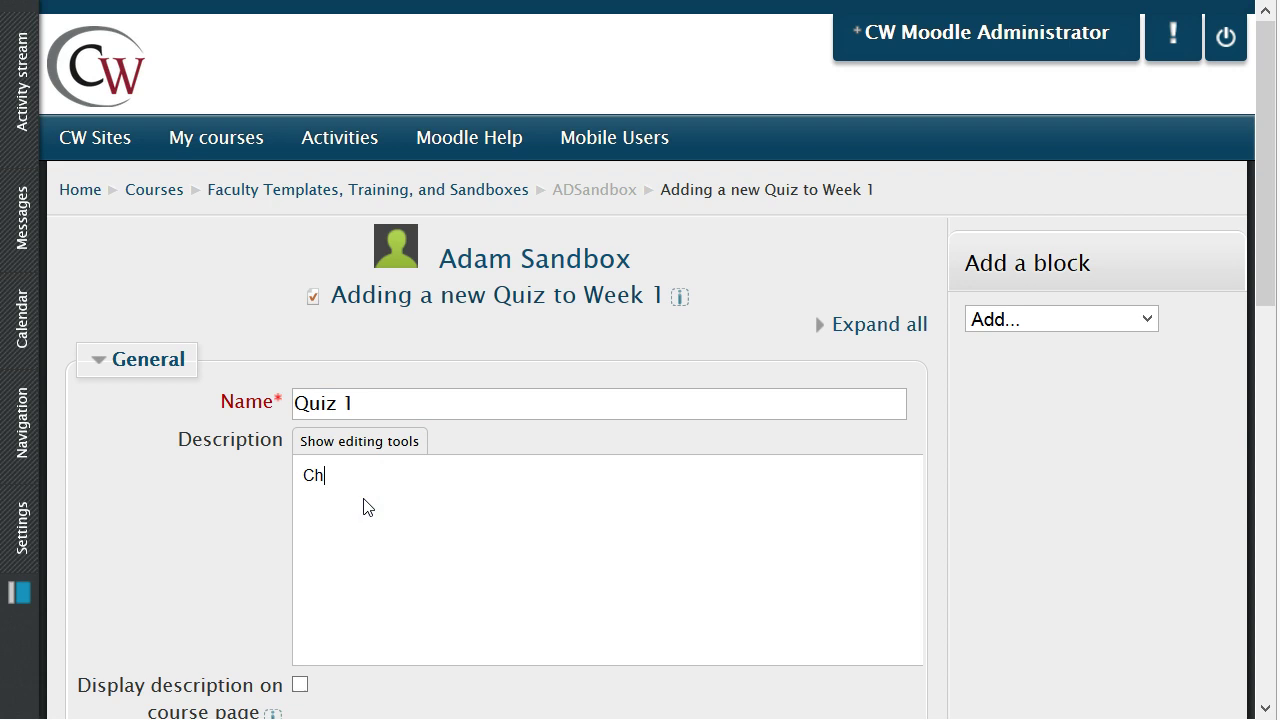
type("apter 1 and")
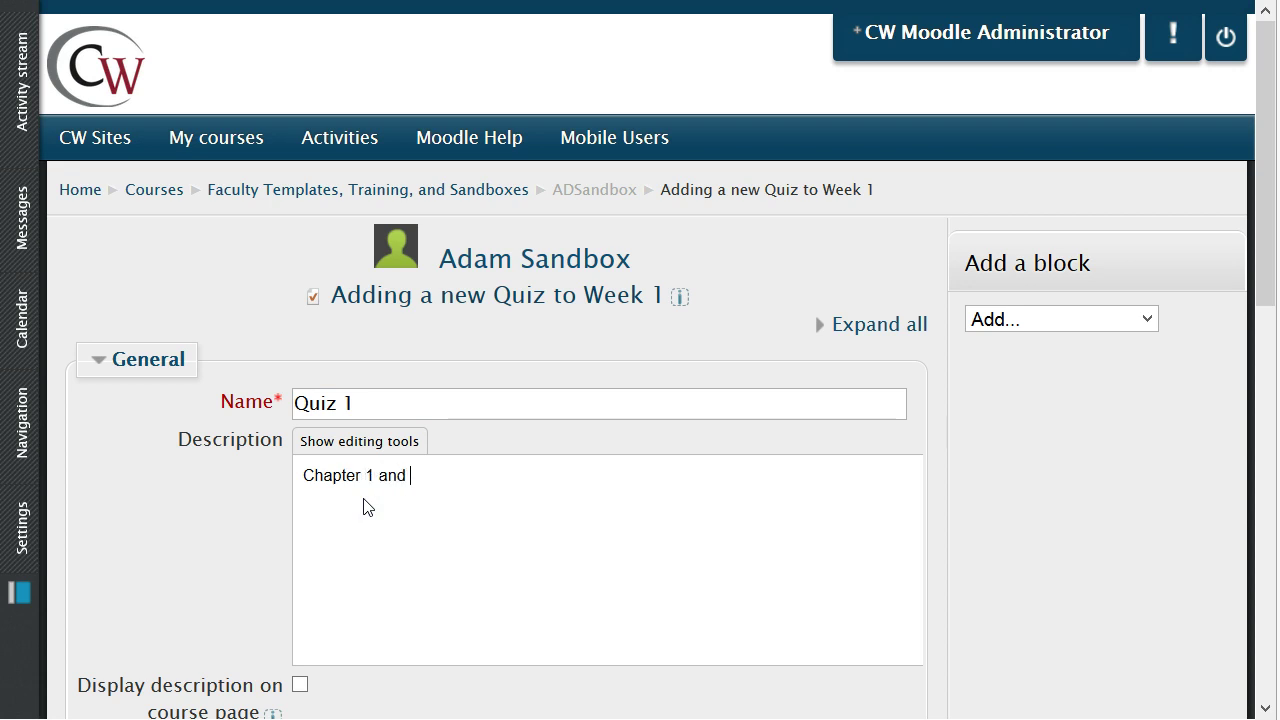
type(" 2 will be co")
type("vered in this ")
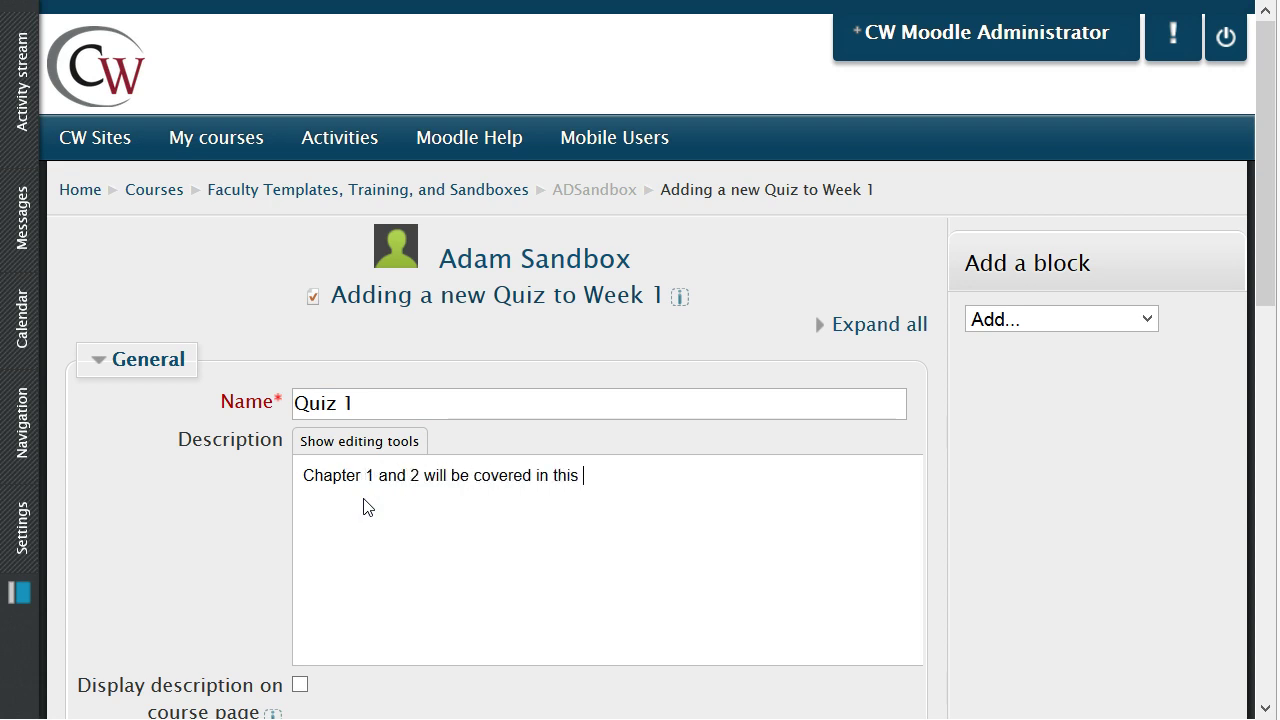
type("quiz")
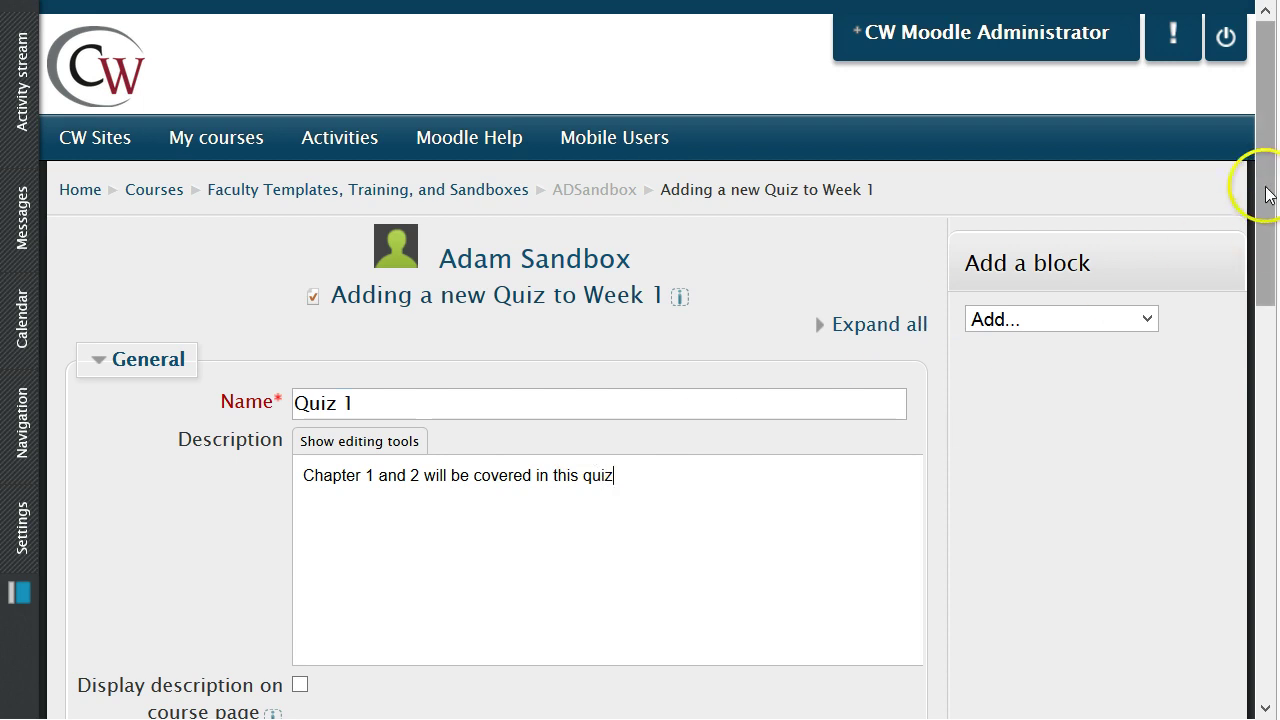
left_click_drag(1268, 196, 1266, 354)
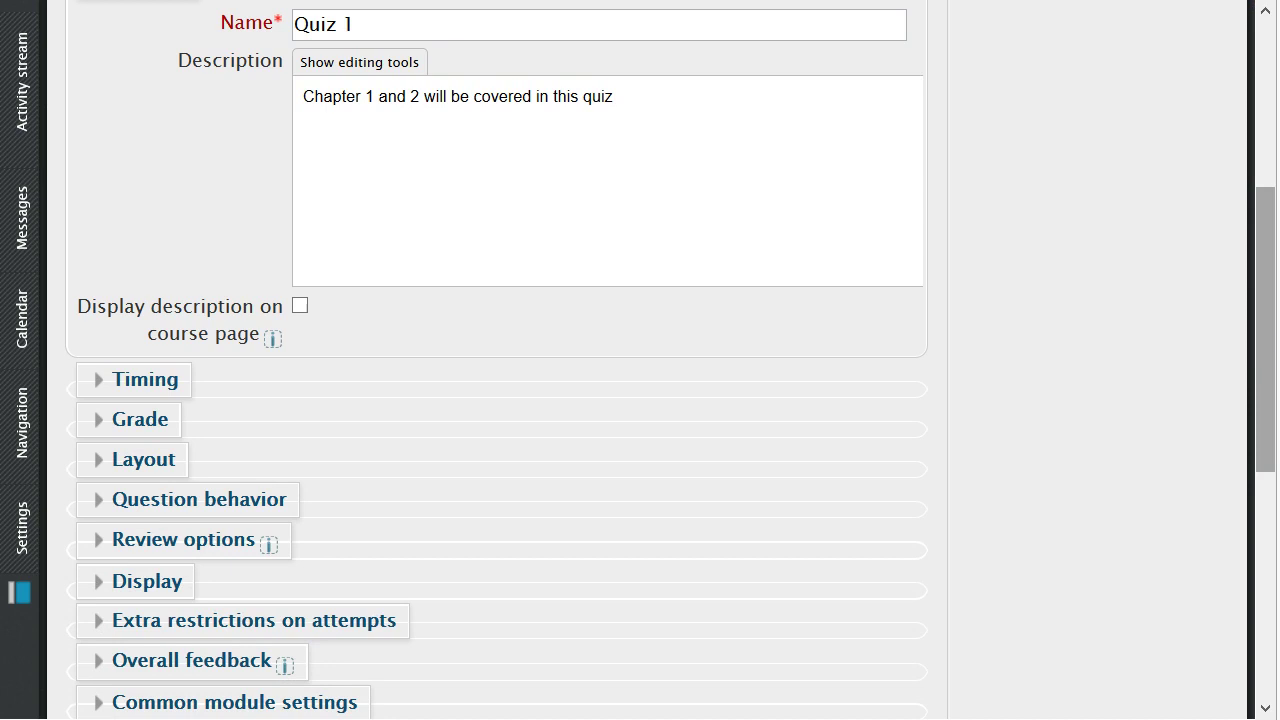
left_click(137, 379)
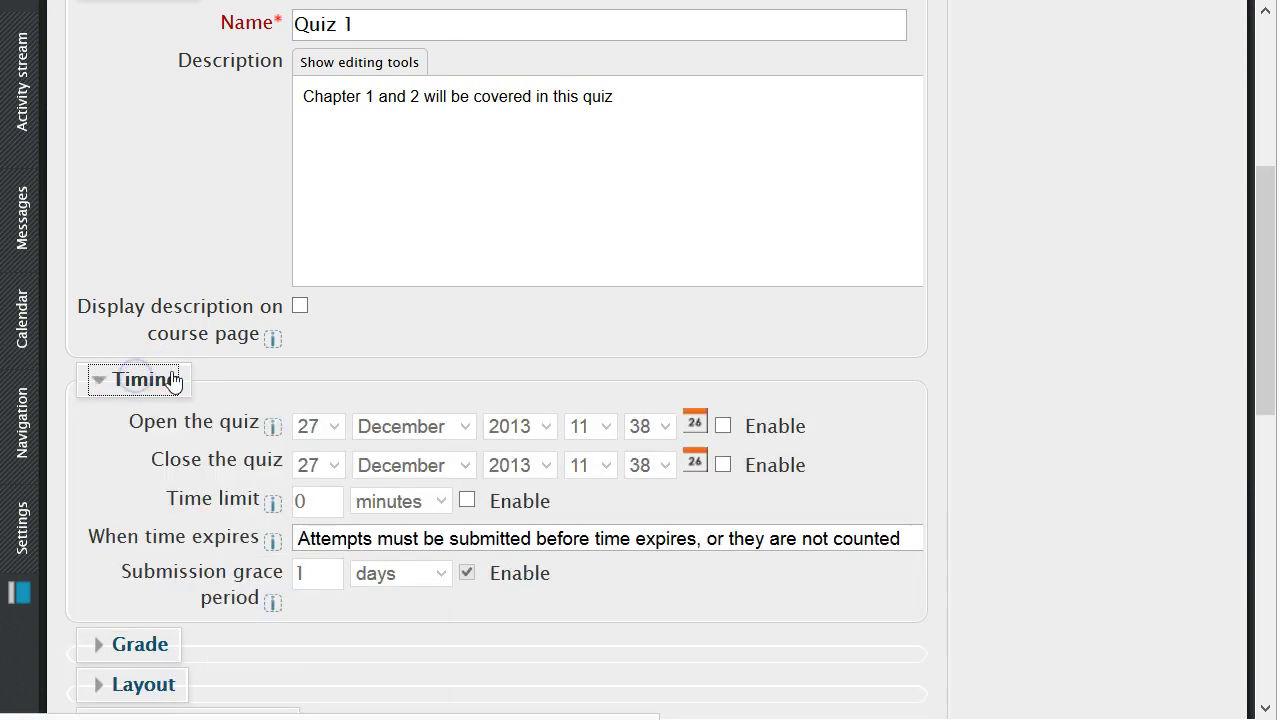
left_click(409, 372)
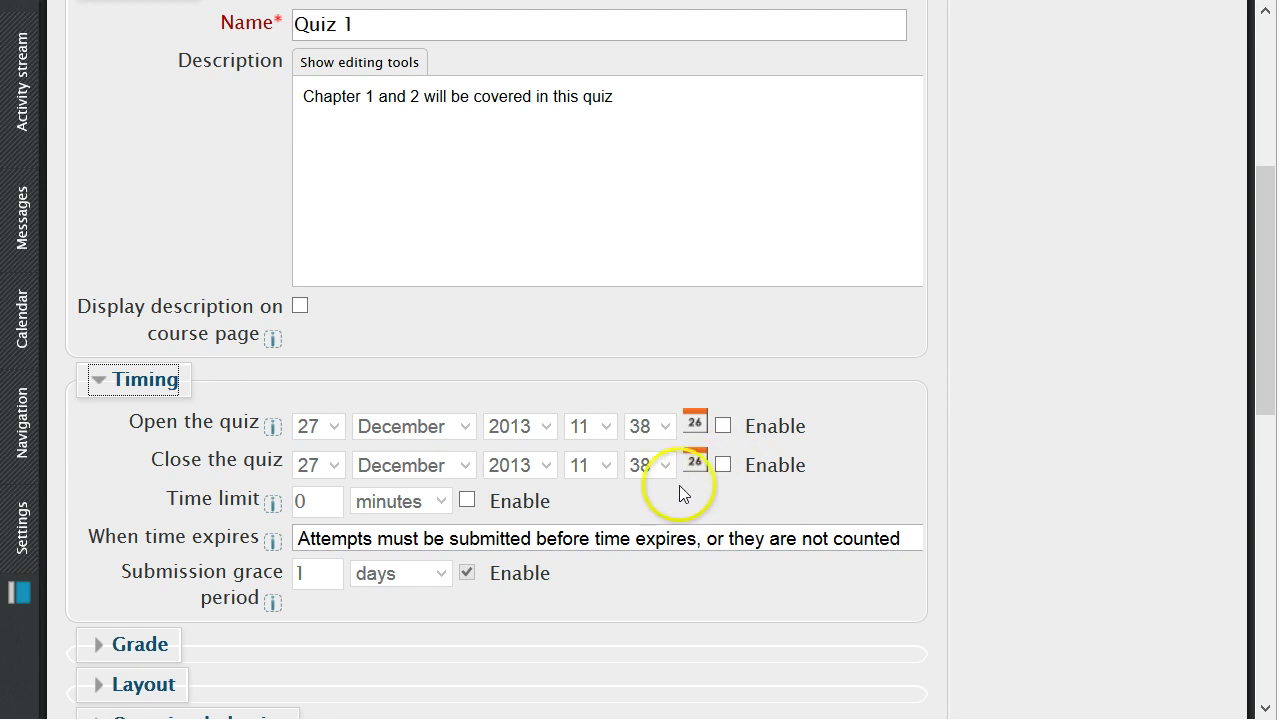
left_click(467, 502)
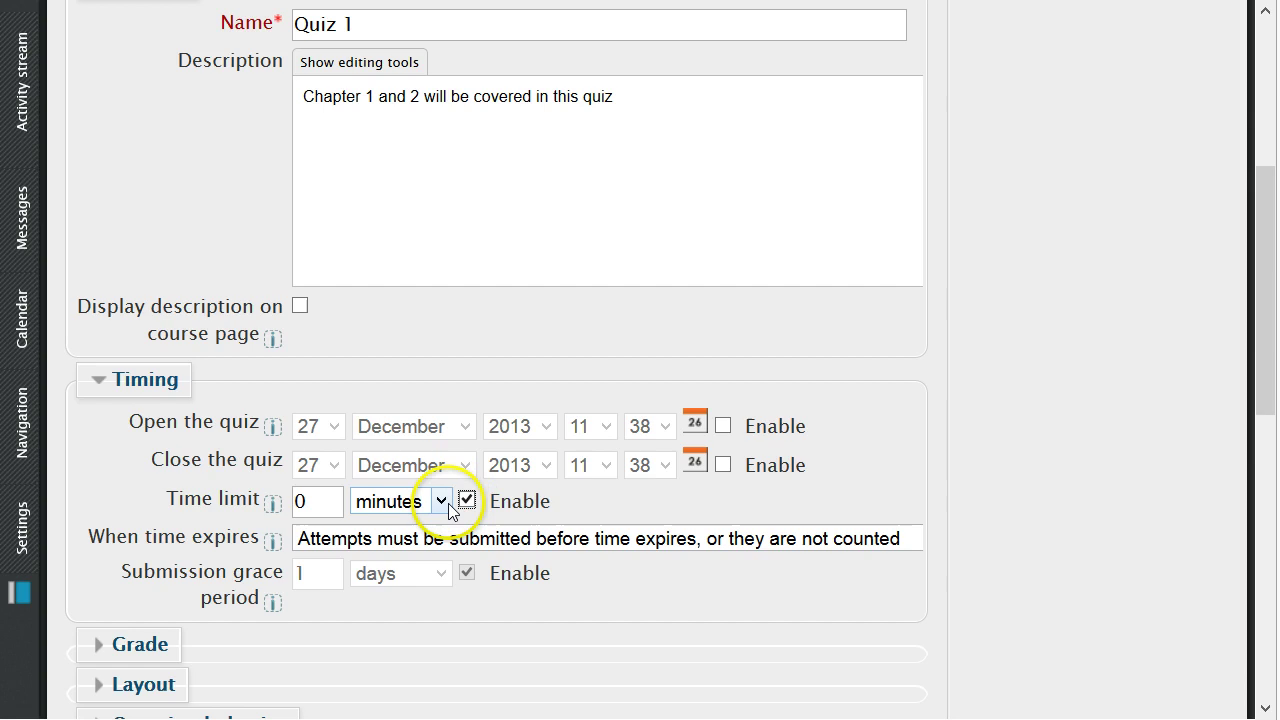
left_click(446, 504)
left_click(445, 502)
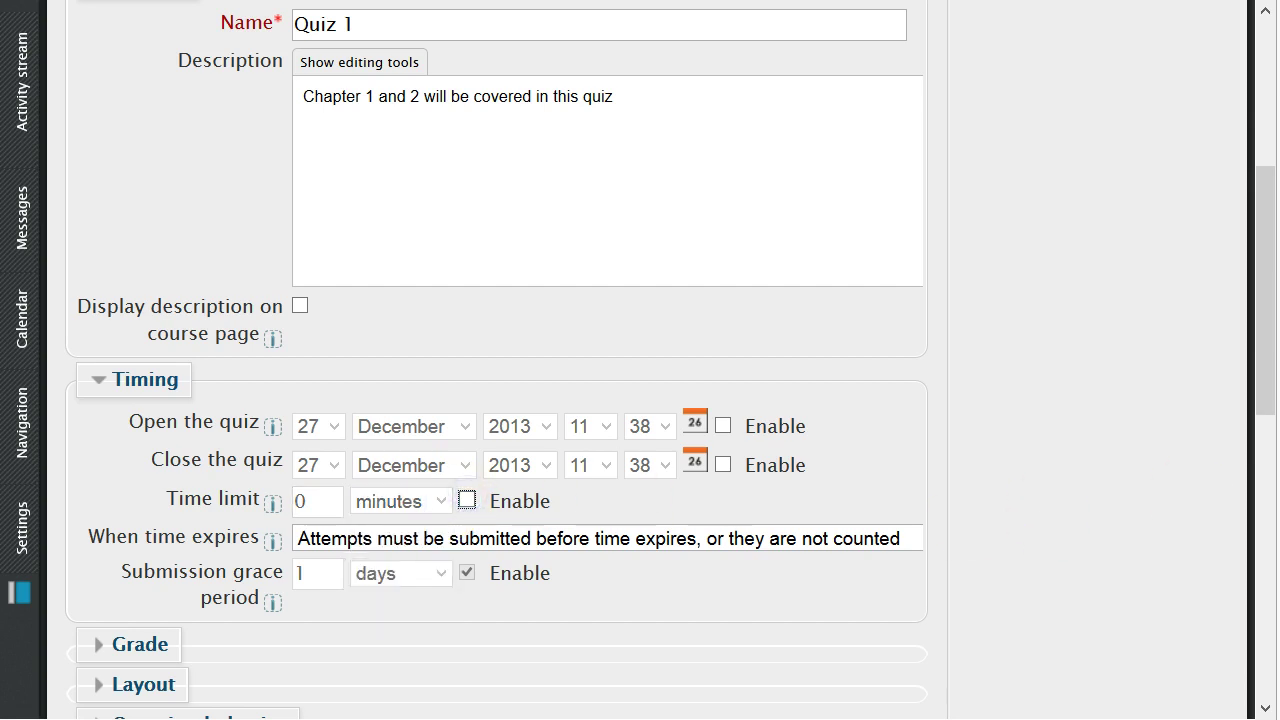
left_click_drag(1249, 371, 1263, 456)
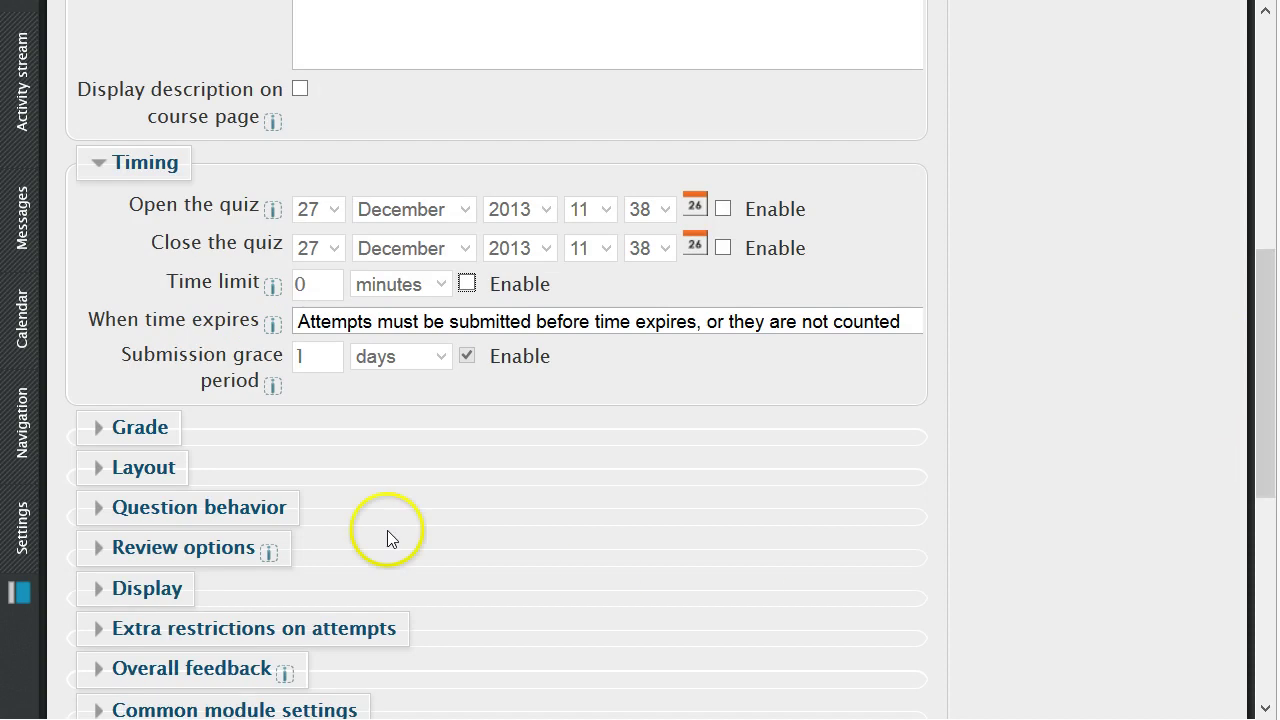
Step: Allow 2 attempts with Highest grade grading, keeping the grade category Not categorized
left_click(140, 427)
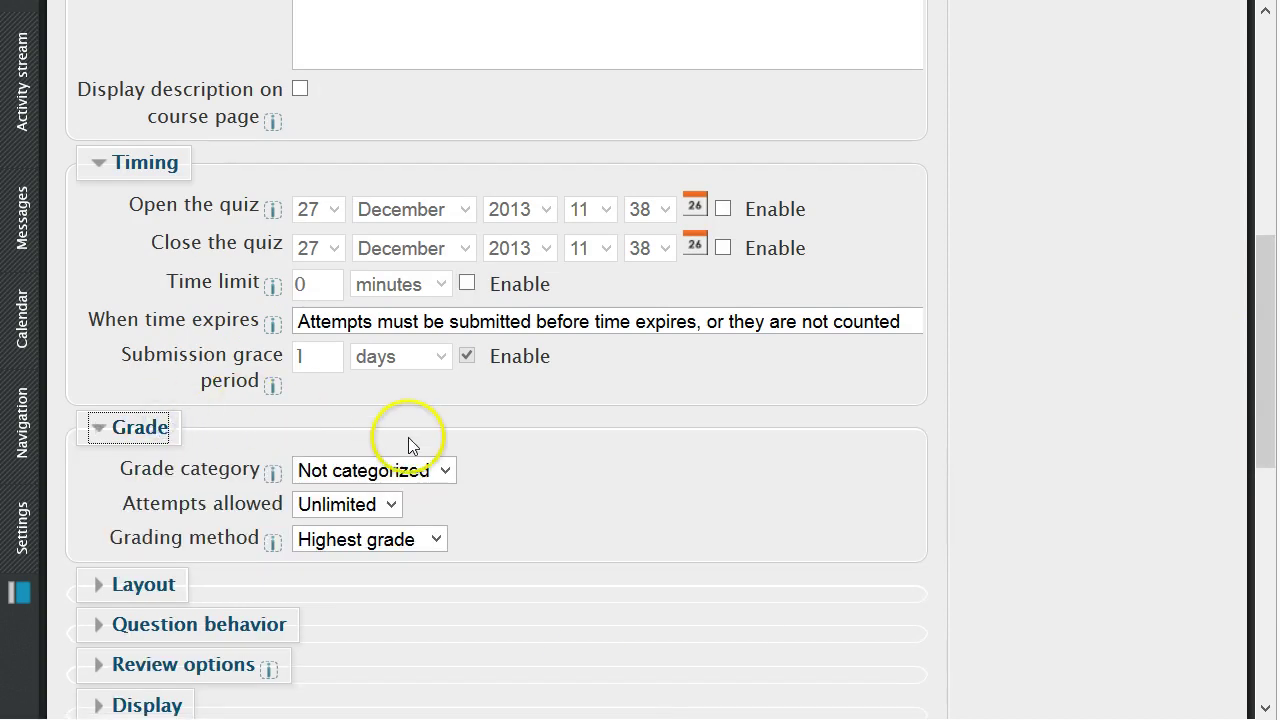
left_click(447, 471)
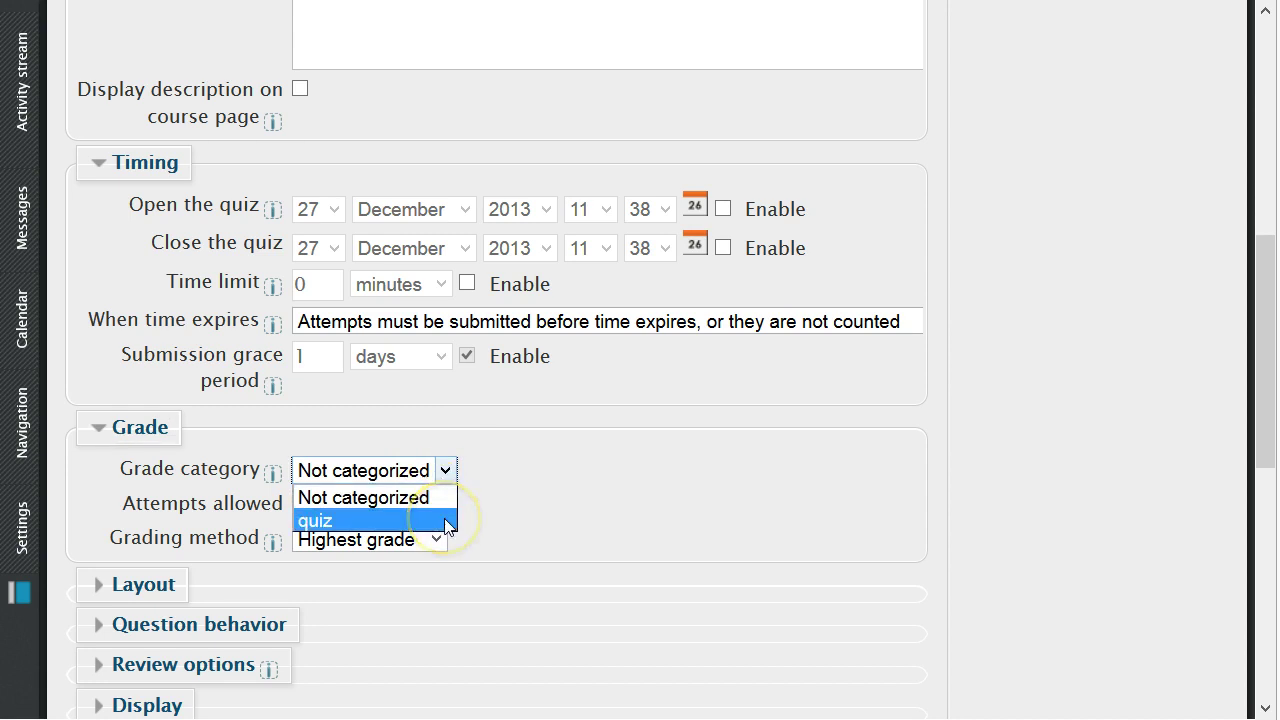
left_click(447, 471)
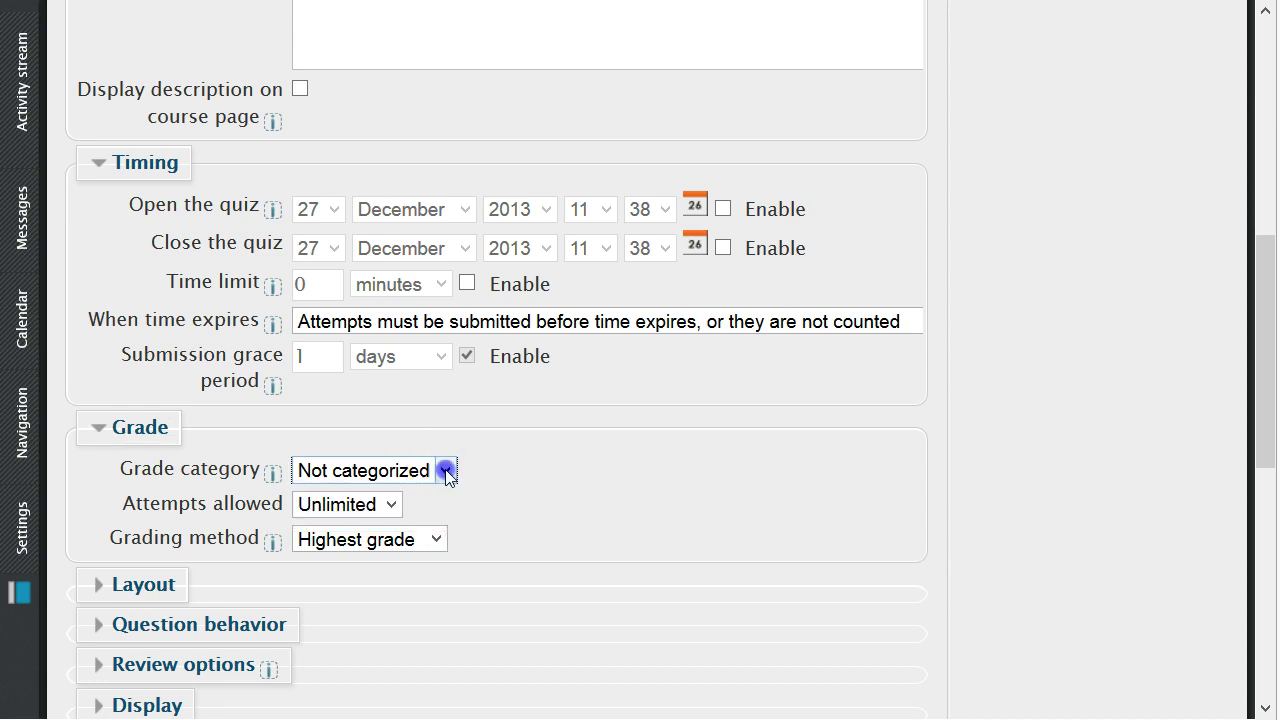
scroll(515, 465, "down", 3)
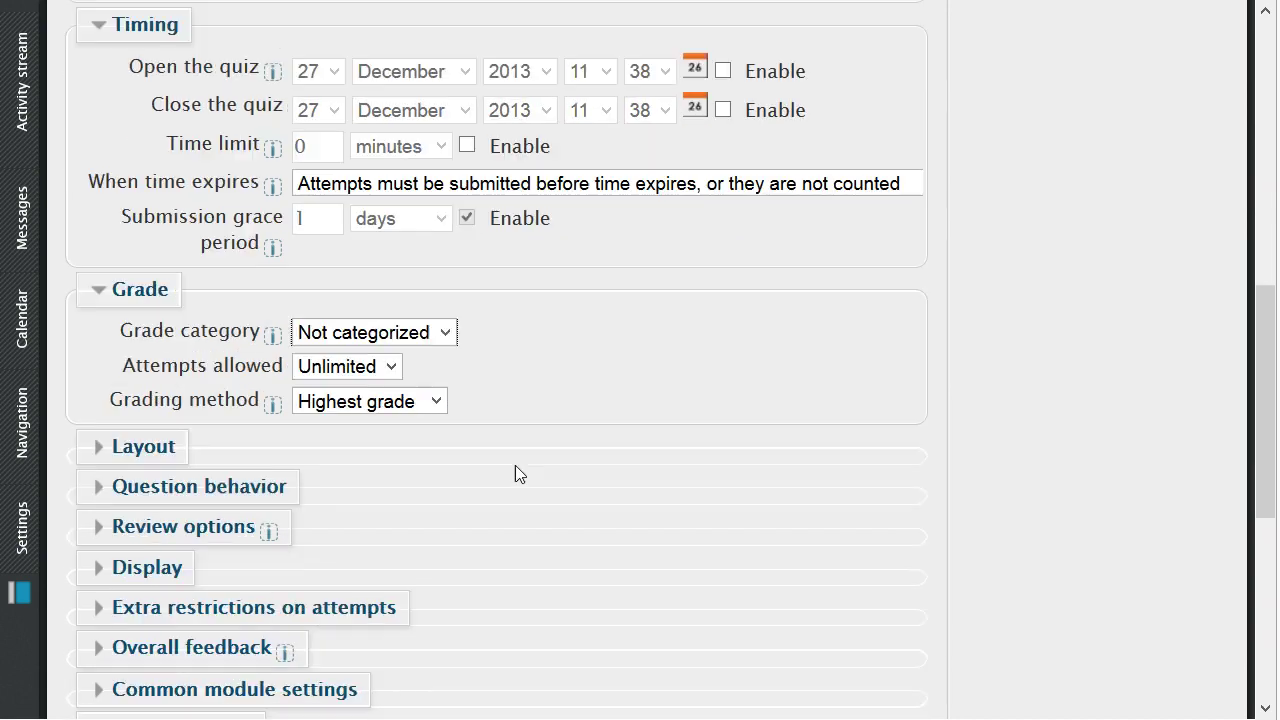
left_click(392, 366)
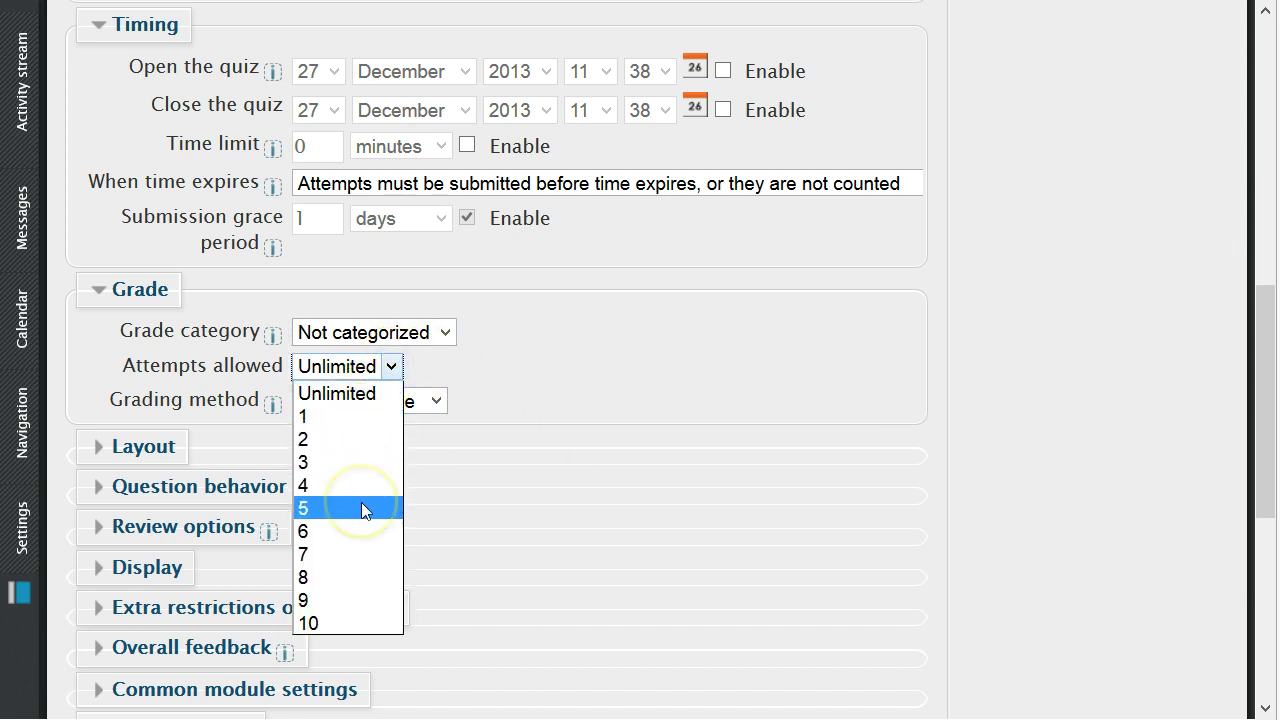
left_click(354, 440)
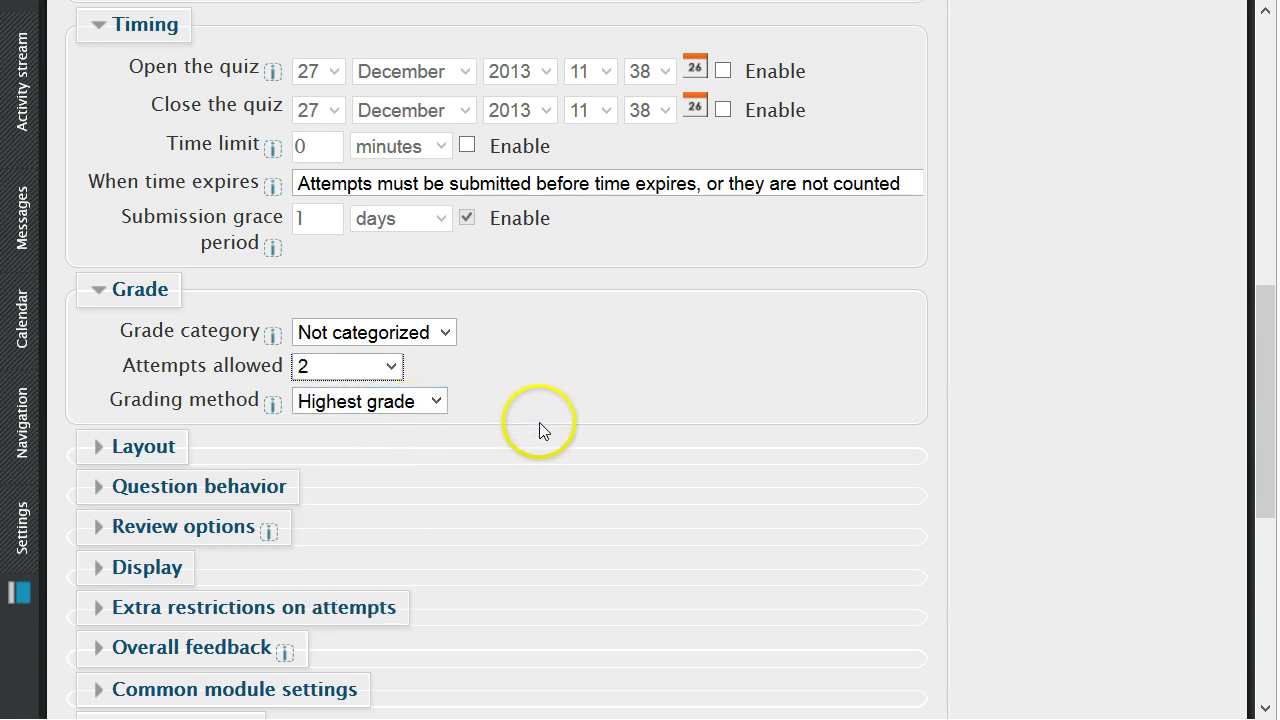
left_click(437, 400)
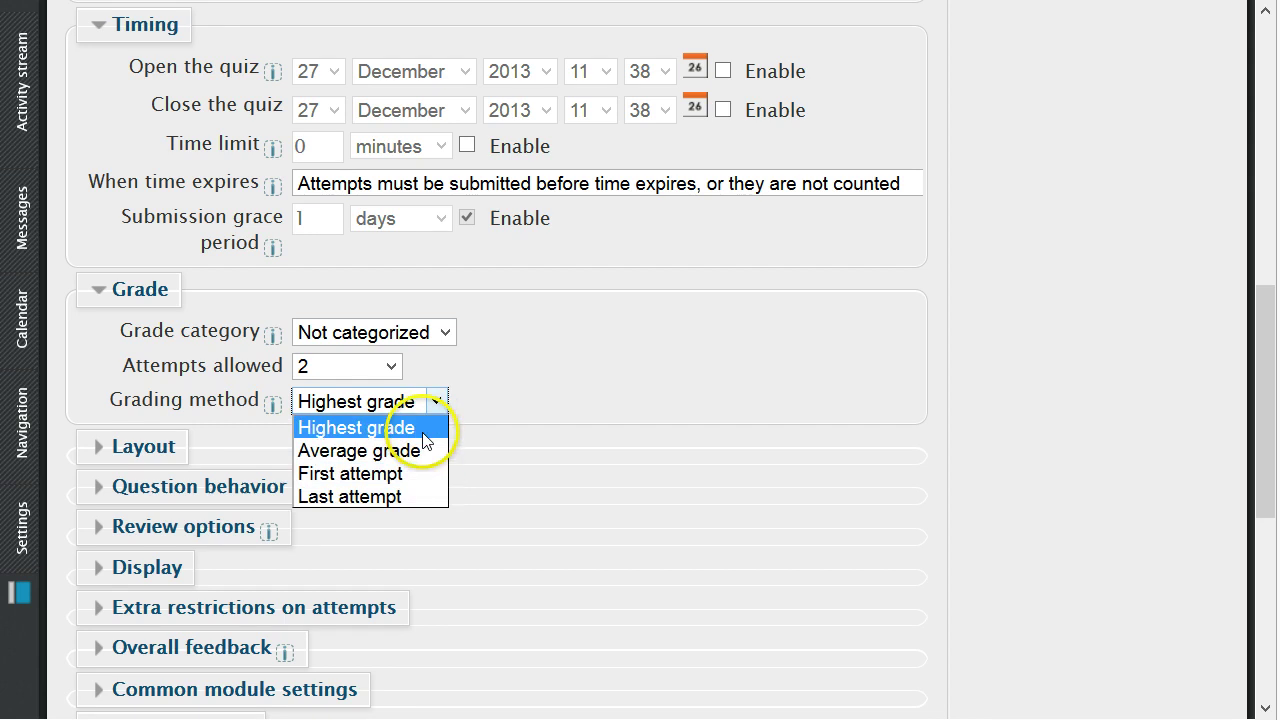
left_click(424, 428)
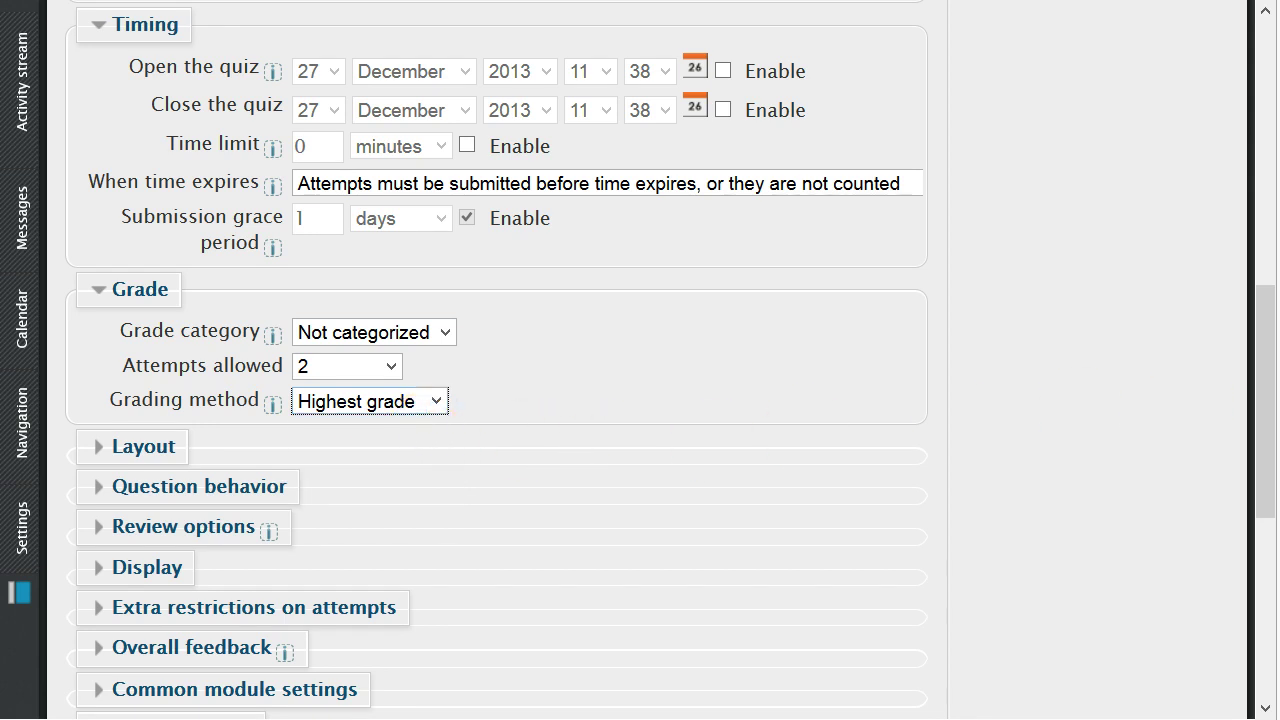
Step: Set question order to Shuffled randomly and a new page every 5 questions
left_click(160, 447)
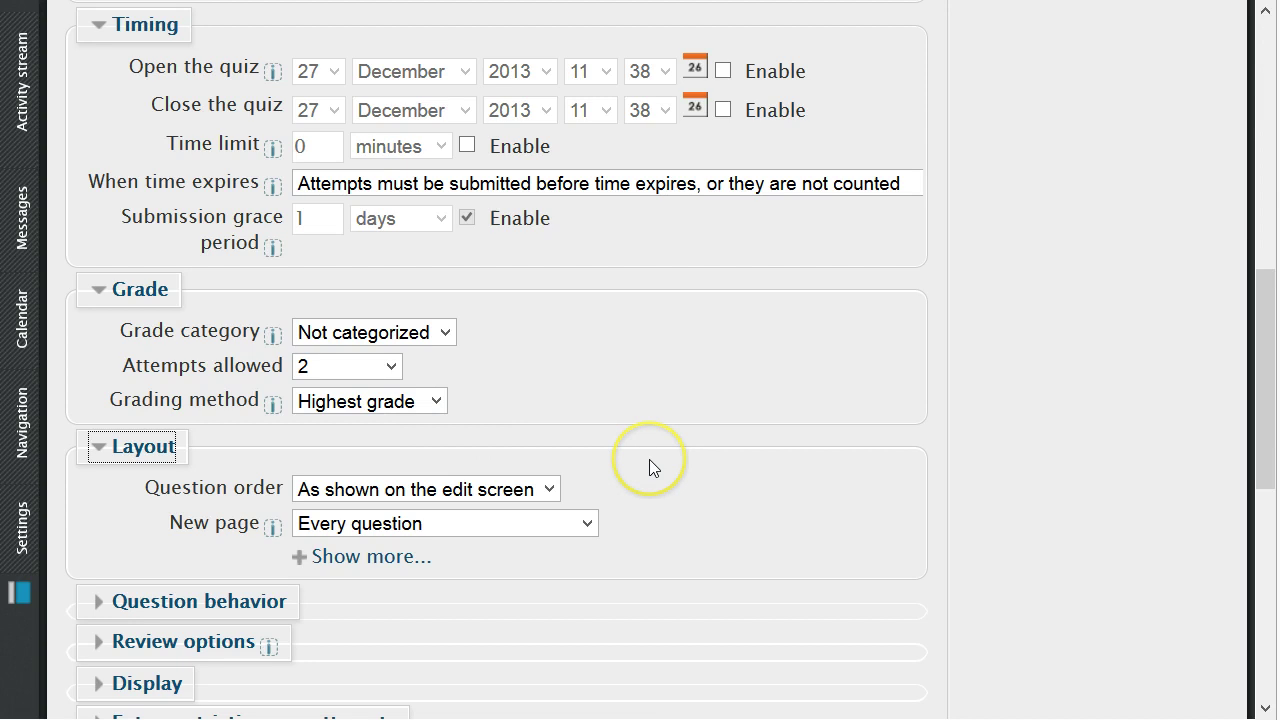
scroll(650, 465, "down", 3)
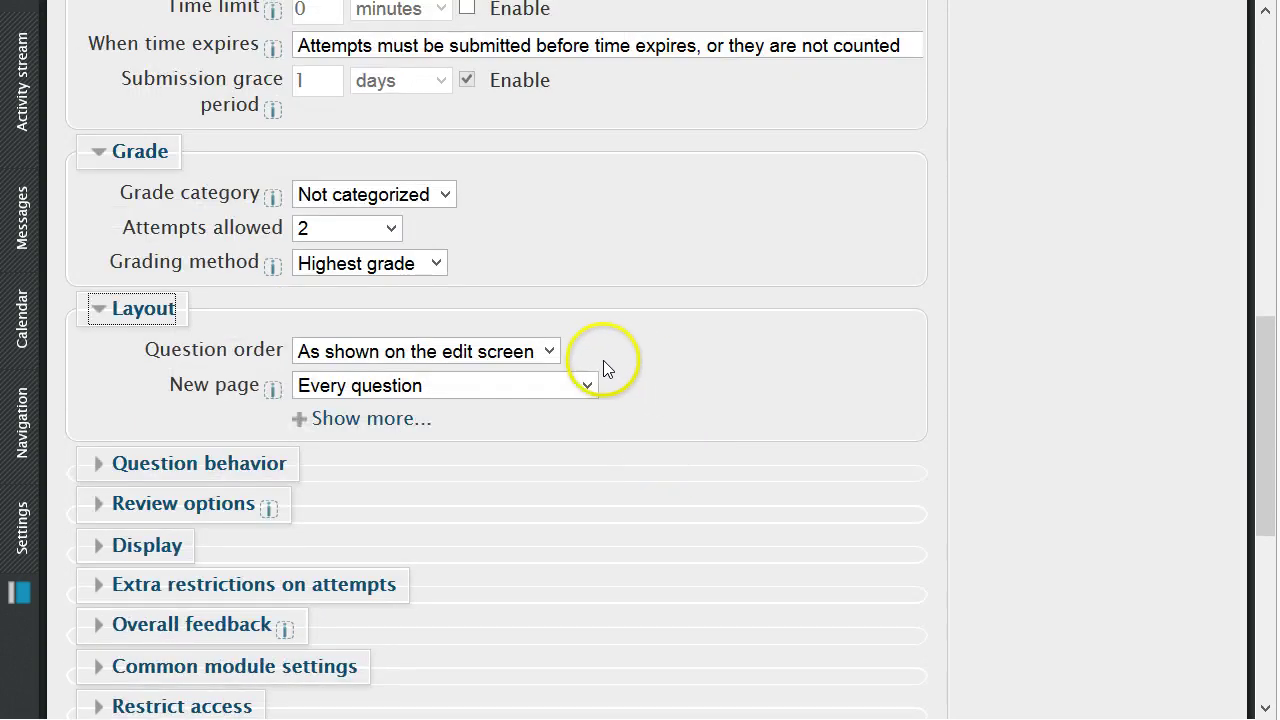
left_click(550, 351)
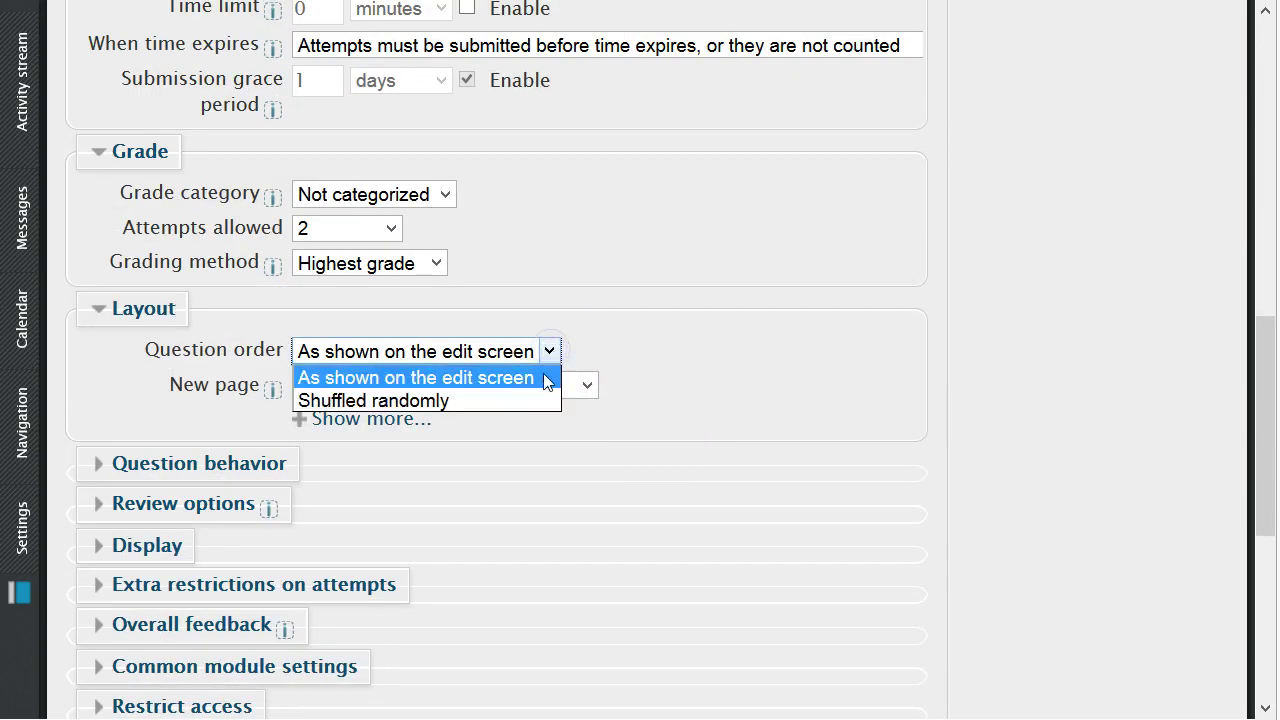
left_click(529, 400)
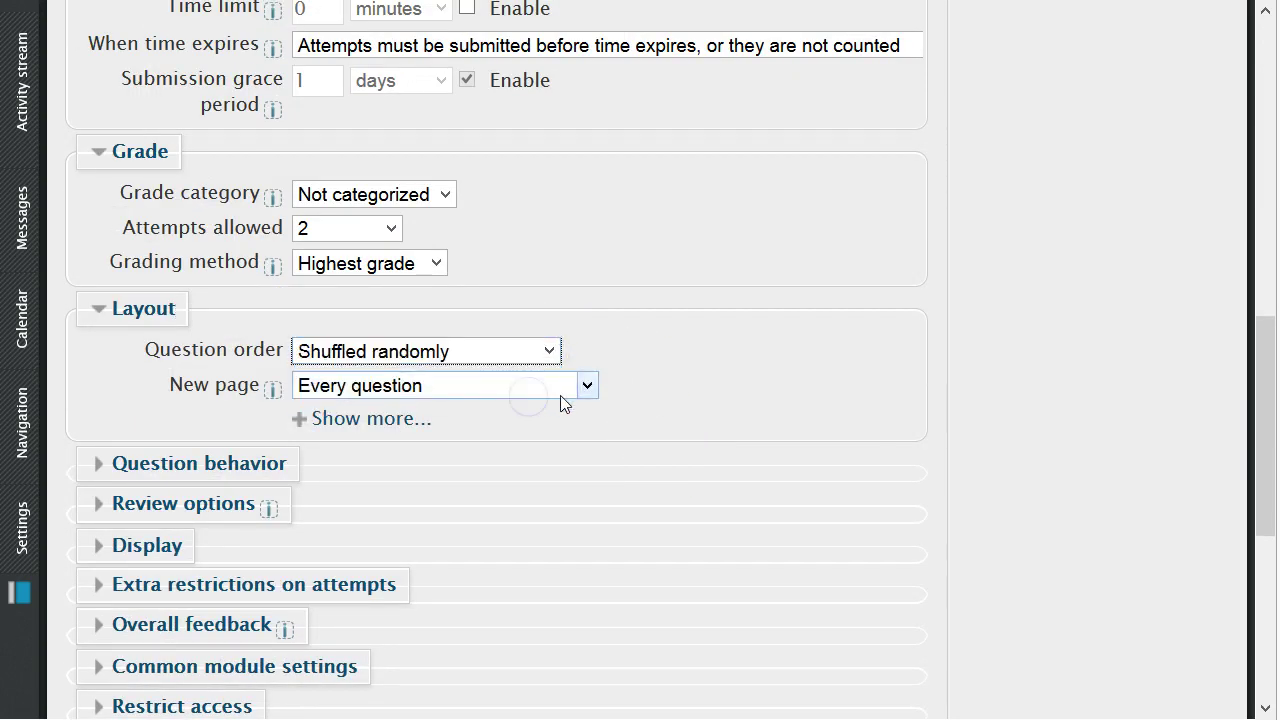
left_click(593, 390)
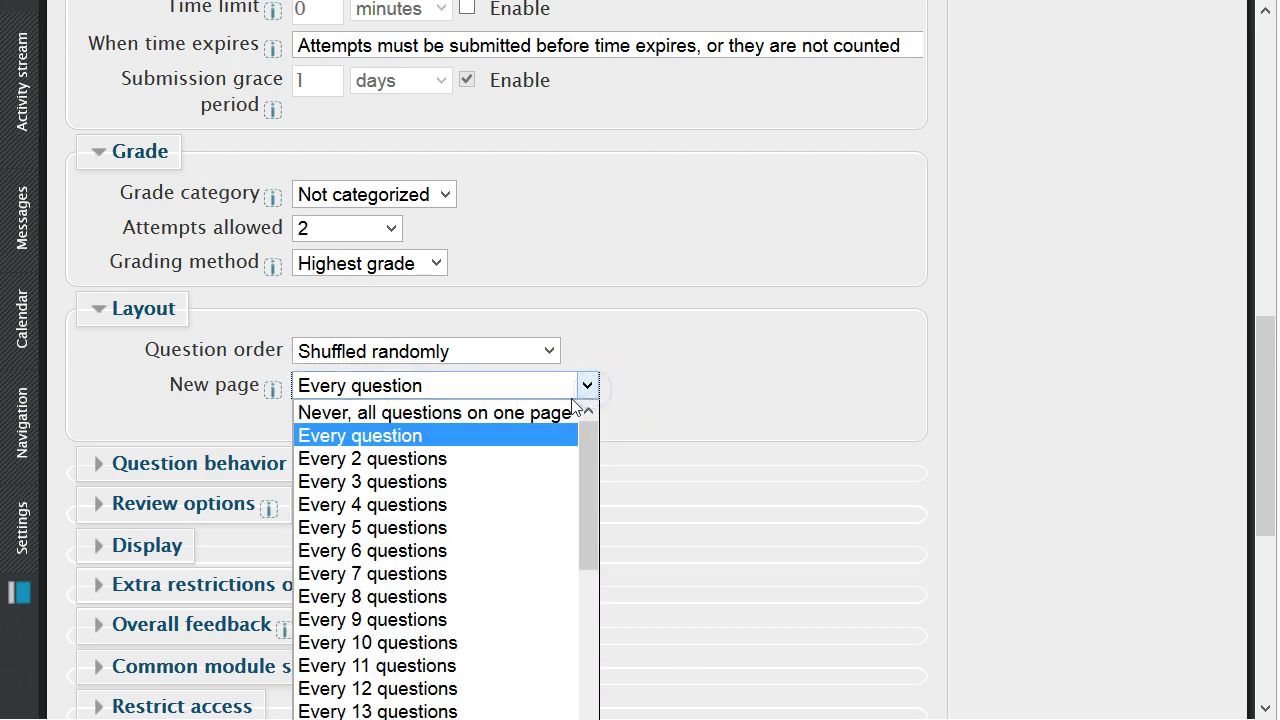
left_click(521, 524)
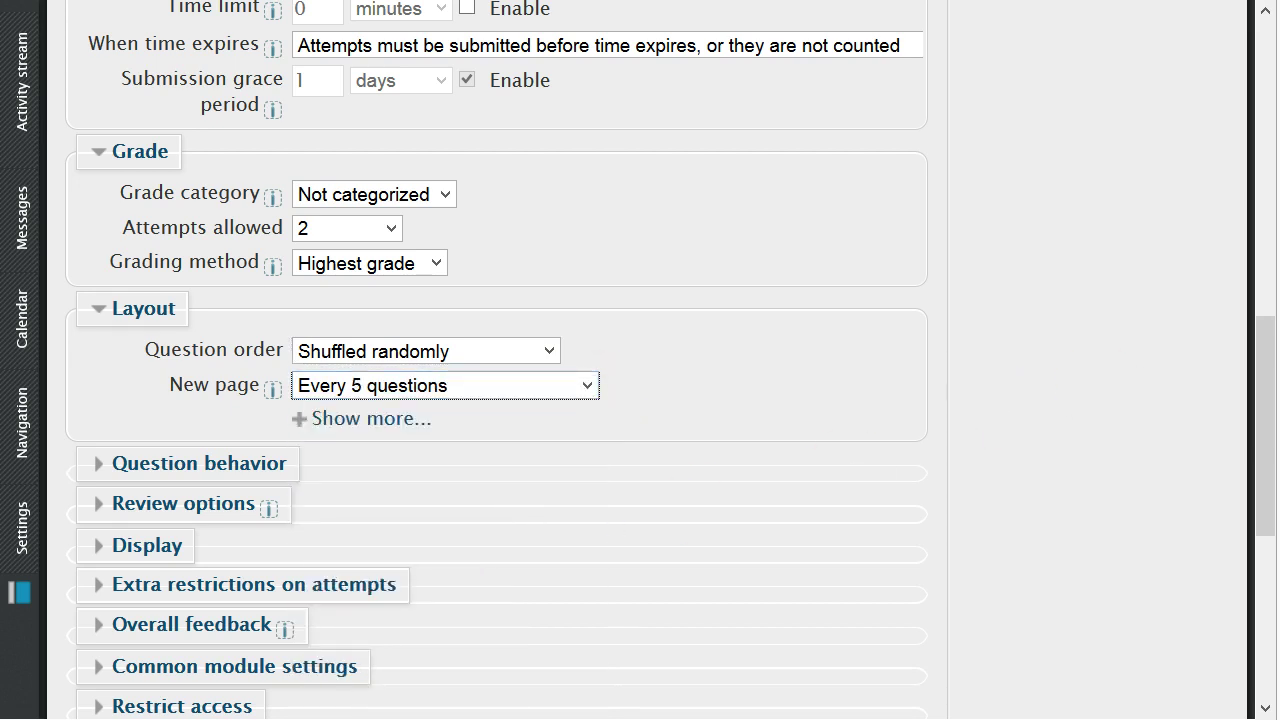
Step: Reveal Question behaviour: shuffle within questions Yes, deferred feedback
left_click(250, 463)
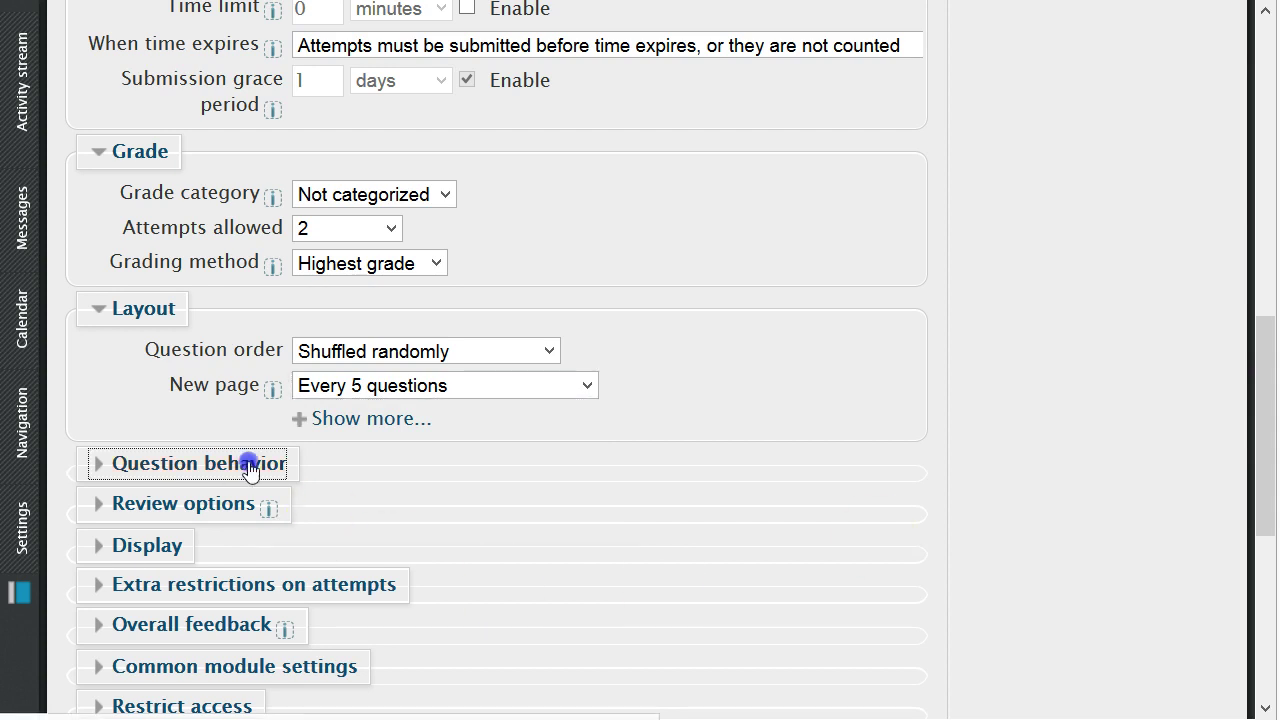
scroll(458, 482, "down", 3)
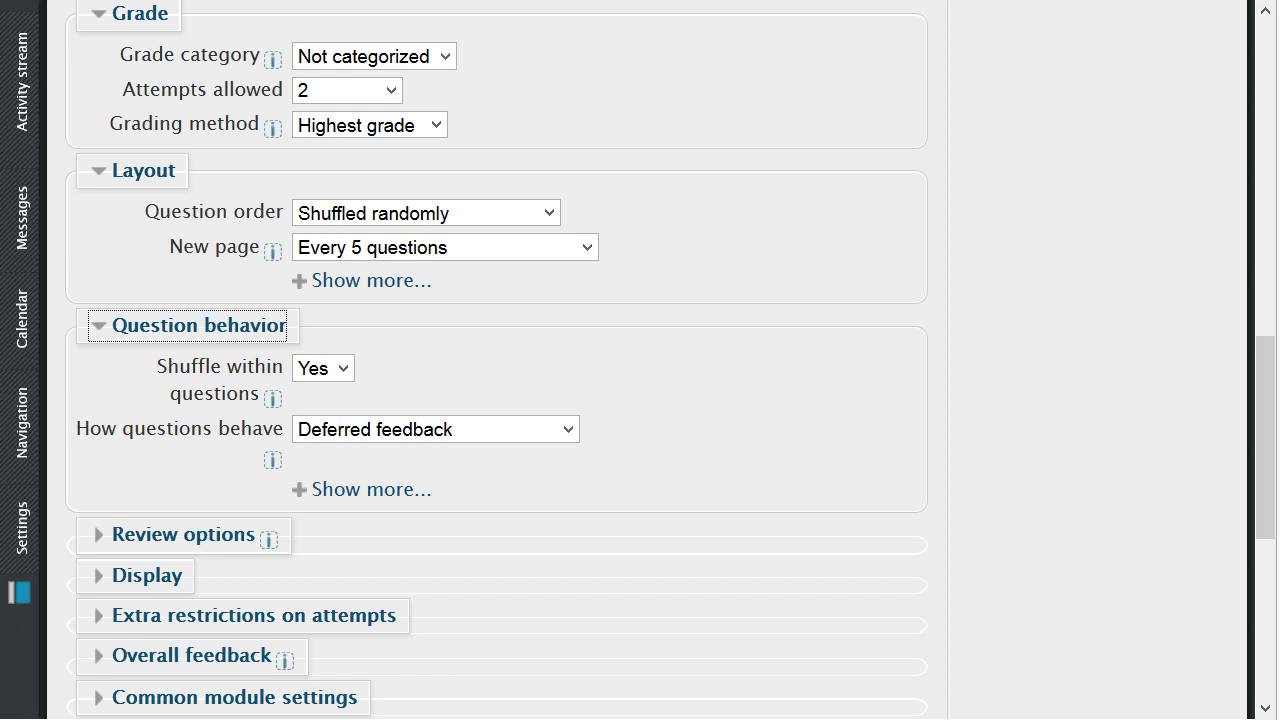
Step: Save and display Quiz 1, then go to Edit quiz to add questions
left_click_drag(1268, 430, 1270, 558)
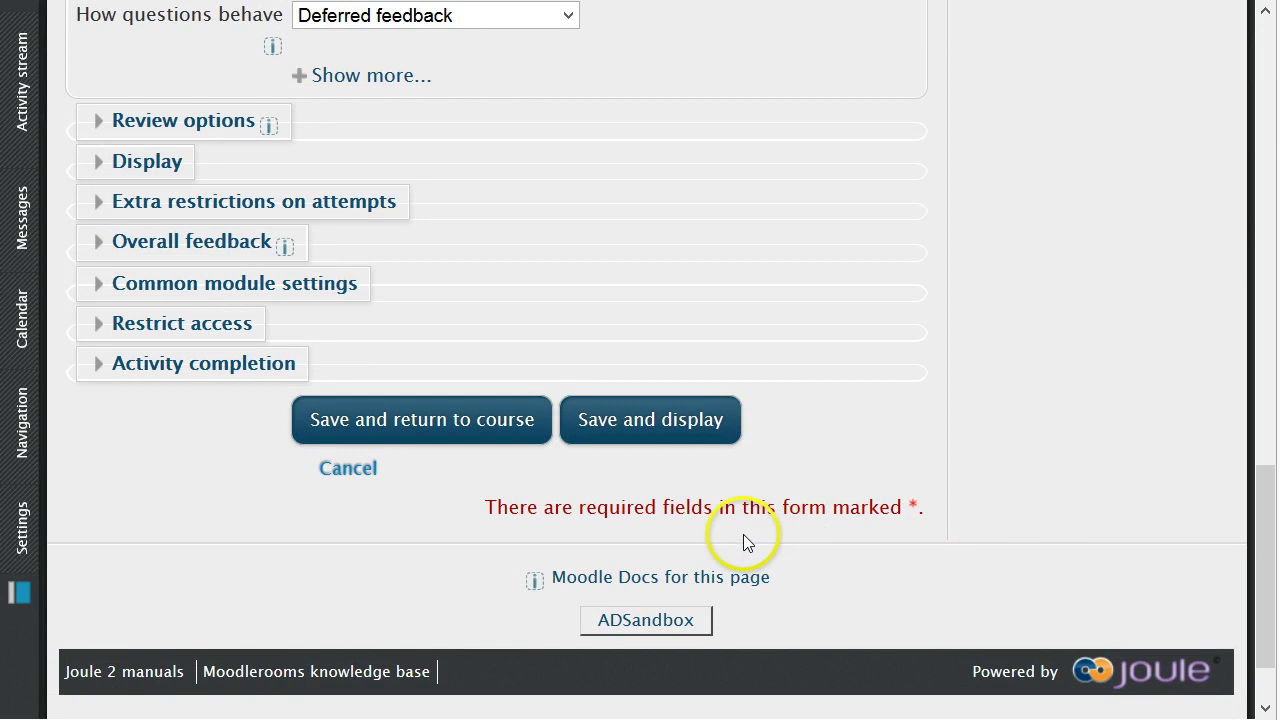
left_click(649, 440)
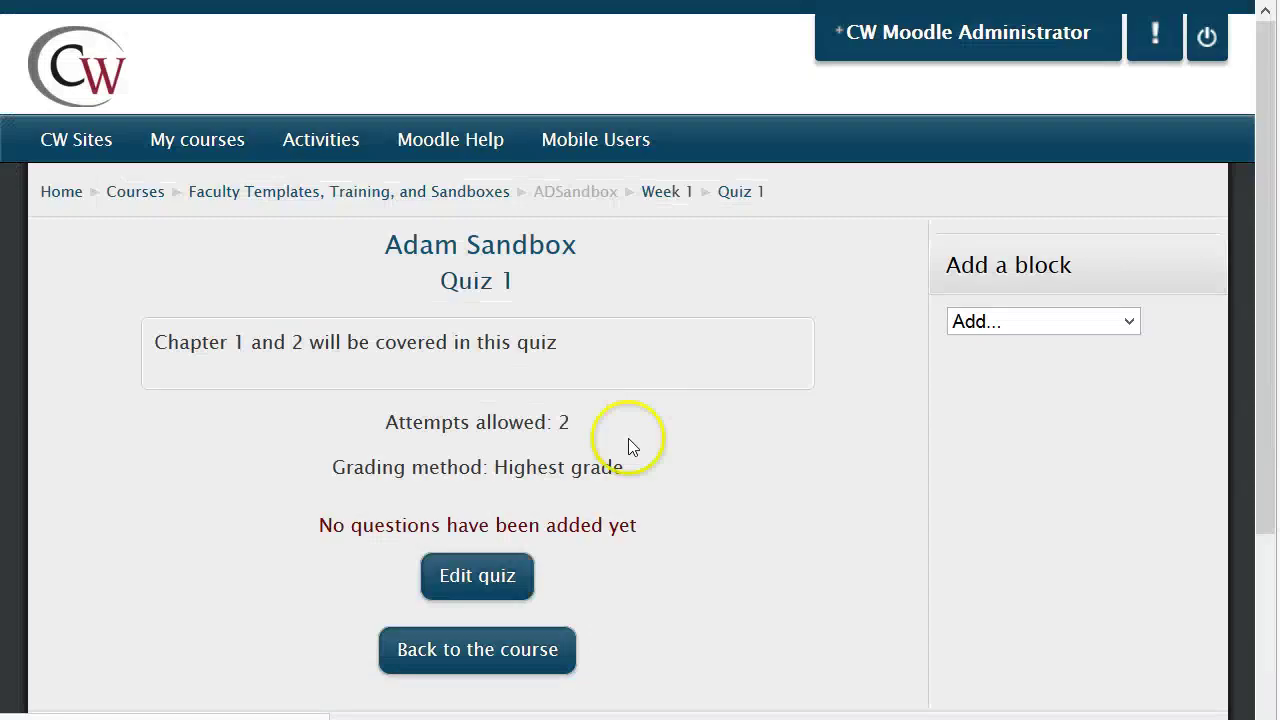
left_click(512, 575)
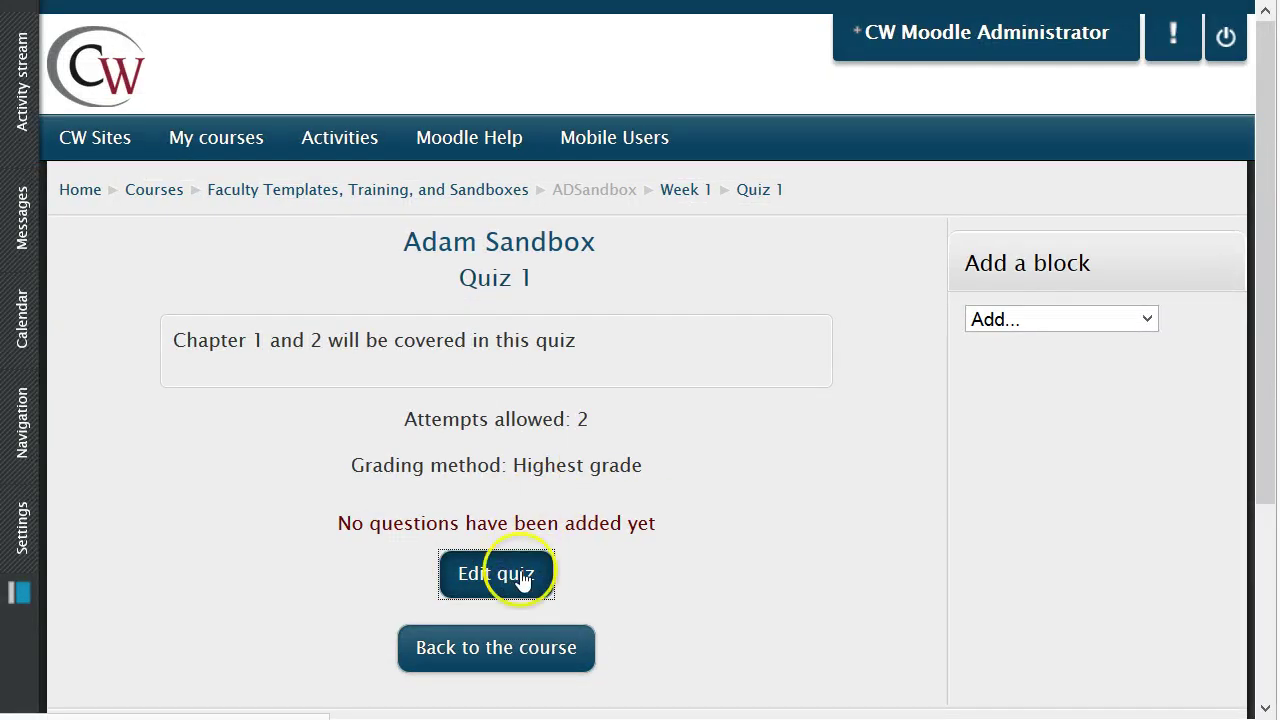